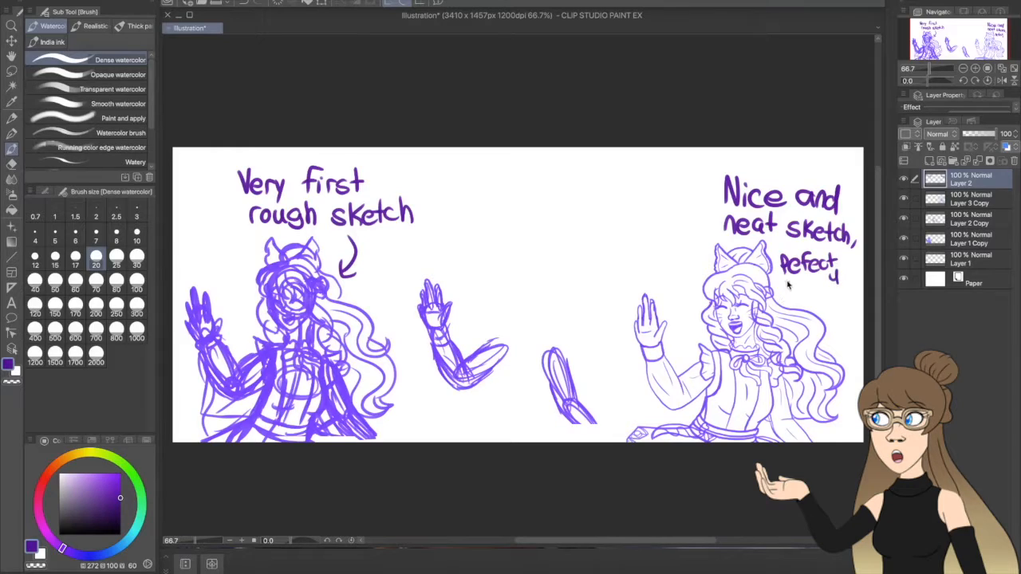
# Handwrite the "4 lineart" note by the neat sketch and "See this extra sketch?" by the arm studies, with arrows.
pyautogui.moveTo(836, 271); pyautogui.dragTo(842, 289)
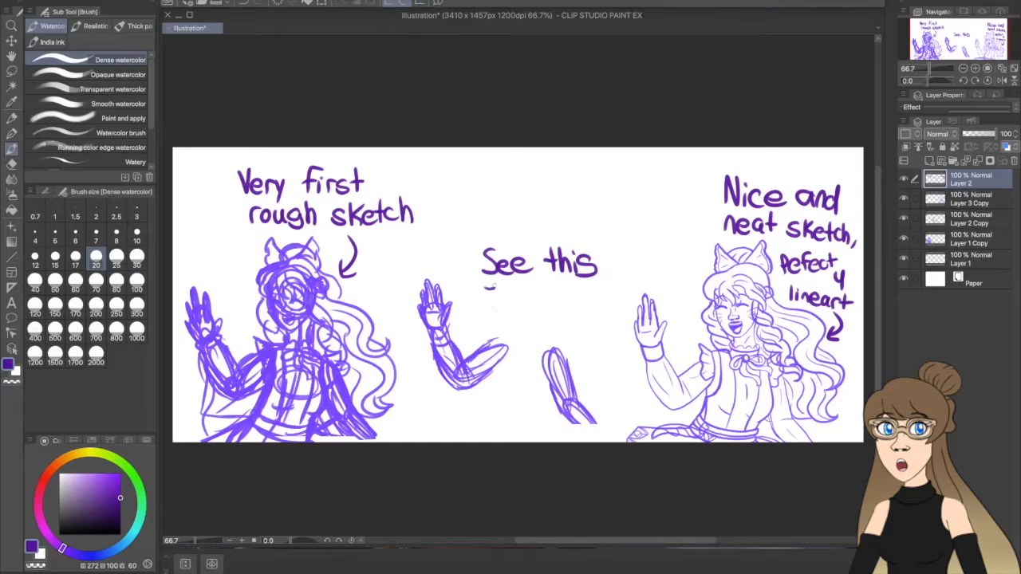
pyautogui.moveTo(543, 292); pyautogui.dragTo(546, 301)
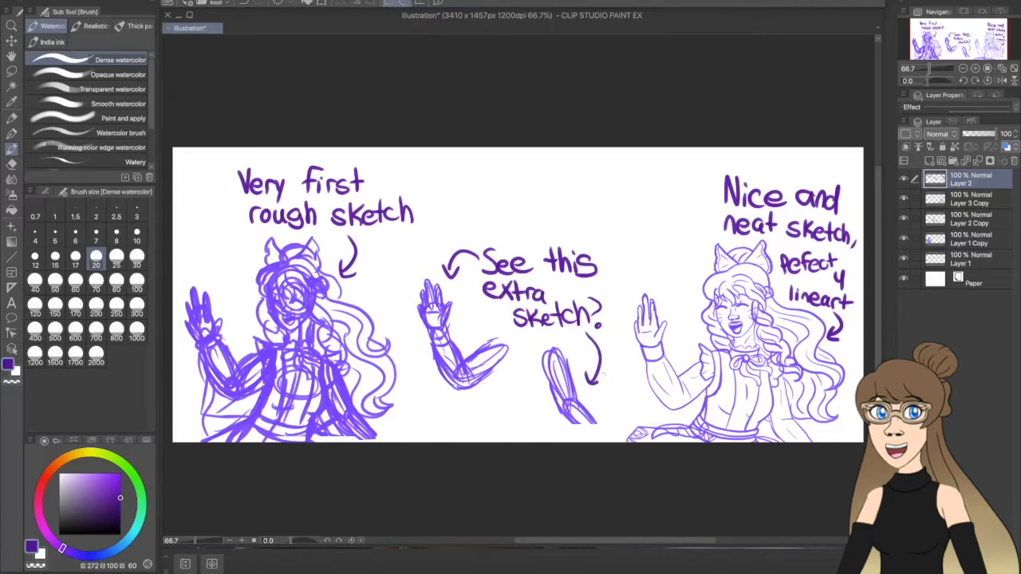
# Ink the nose contour, nostrils and nose tip over the sketch using the G-pen at size 10.
pyautogui.press('m')
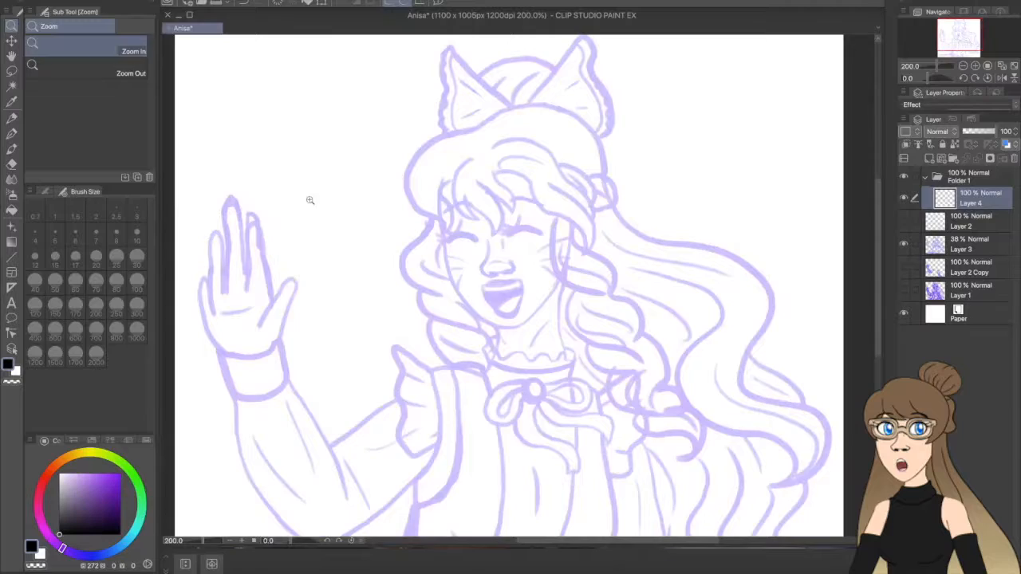
pyautogui.scroll(2, 308, 200)
pyautogui.press('p')
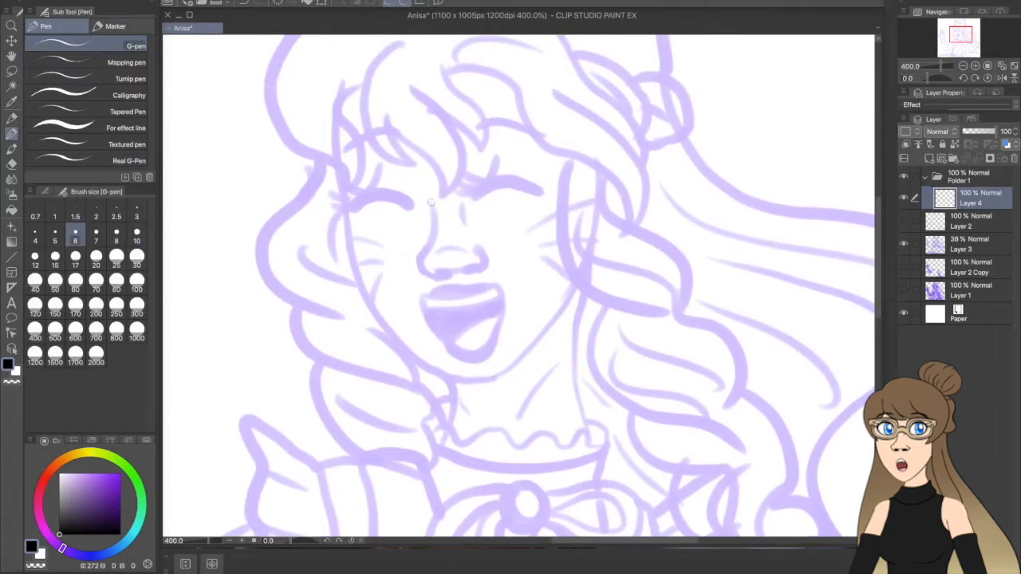
pyautogui.press(']')
pyautogui.press(']')
pyautogui.press(']')
pyautogui.hotkey('ctrl', 'z')
pyautogui.hotkey('ctrl', 'z')
pyautogui.moveTo(430, 205); pyautogui.dragTo(420, 260)
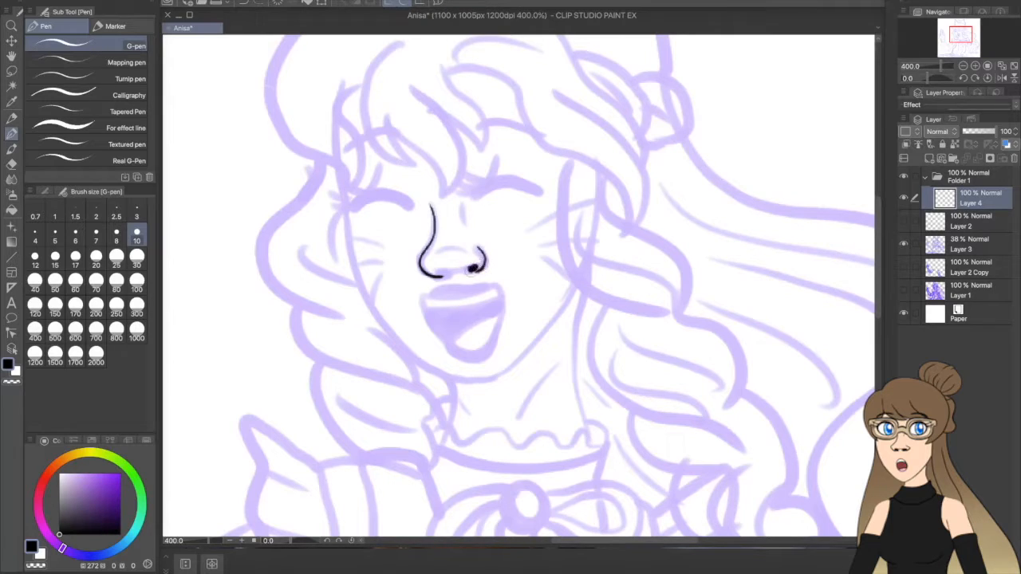
pyautogui.moveTo(437, 261); pyautogui.dragTo(465, 259)
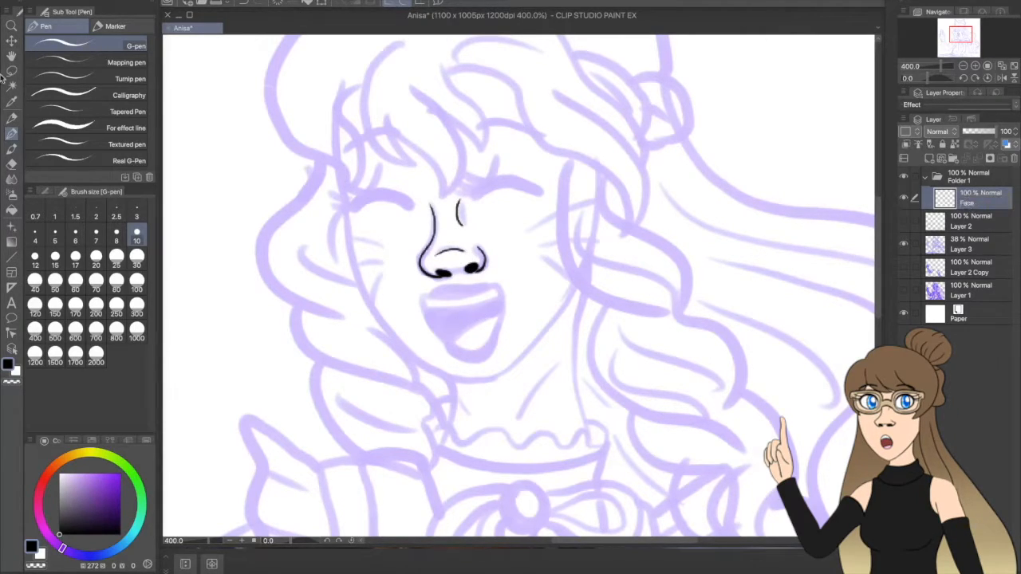
# Ink the upper edge and left side of the open mouth with the G-pen at size 15.
pyautogui.scroll(3, 462, 303)
pyautogui.press(']')
pyautogui.press(']')
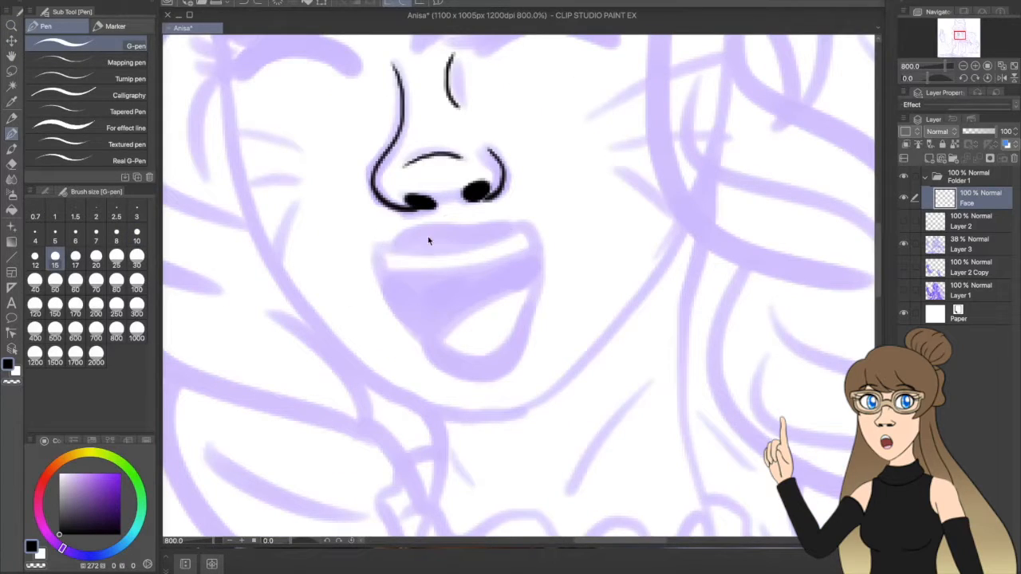
pyautogui.moveTo(467, 243); pyautogui.dragTo(522, 226)
pyautogui.hotkey('ctrl', 'z')
pyautogui.moveTo(380, 247)
pyautogui.mouseDown()
pyautogui.moveTo(467, 256)
pyautogui.moveTo(402, 250)
pyautogui.moveTo(525, 220)
pyautogui.mouseUp()
pyautogui.hotkey('ctrl', 'z')
pyautogui.hotkey('ctrl', 'z')
pyautogui.hotkey('ctrl', 'z')
pyautogui.hotkey('ctrl', 'z')
pyautogui.click(1013, 77)
pyautogui.moveTo(925, 78); pyautogui.dragTo(940, 78)
pyautogui.moveTo(404, 200); pyautogui.dragTo(559, 169)
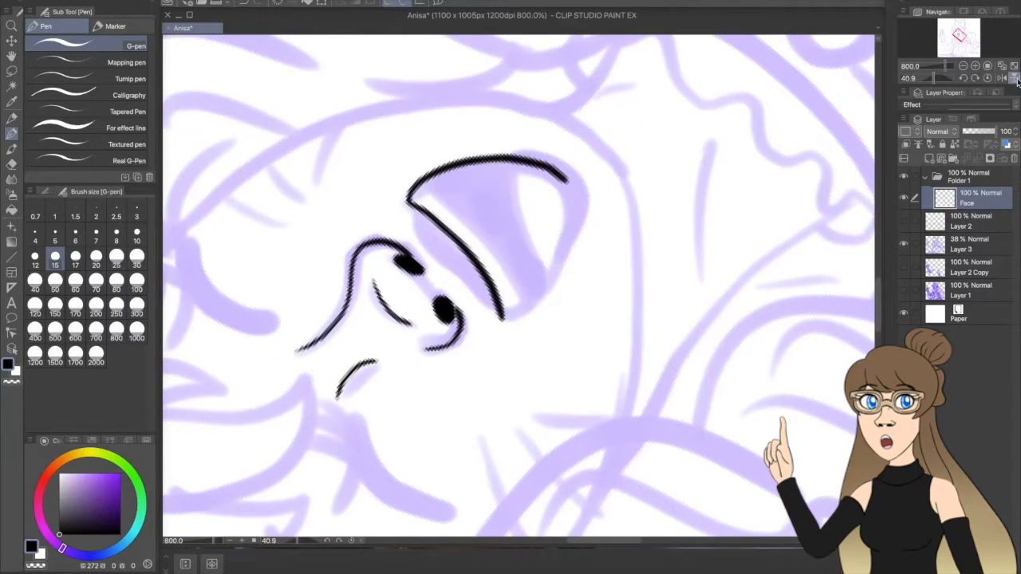
# Ink the right side of the open mouth down to its lower edge, closing the mouth outline.
pyautogui.click(1013, 77)
pyautogui.moveTo(533, 239)
pyautogui.mouseDown()
pyautogui.moveTo(479, 369)
pyautogui.moveTo(490, 272)
pyautogui.moveTo(472, 393)
pyautogui.mouseUp()
pyautogui.hotkey('ctrl', 'z')
pyautogui.hotkey('ctrl', 'z')
pyautogui.moveTo(925, 66); pyautogui.dragTo(938, 66)
pyautogui.moveTo(940, 78); pyautogui.dragTo(928, 80)
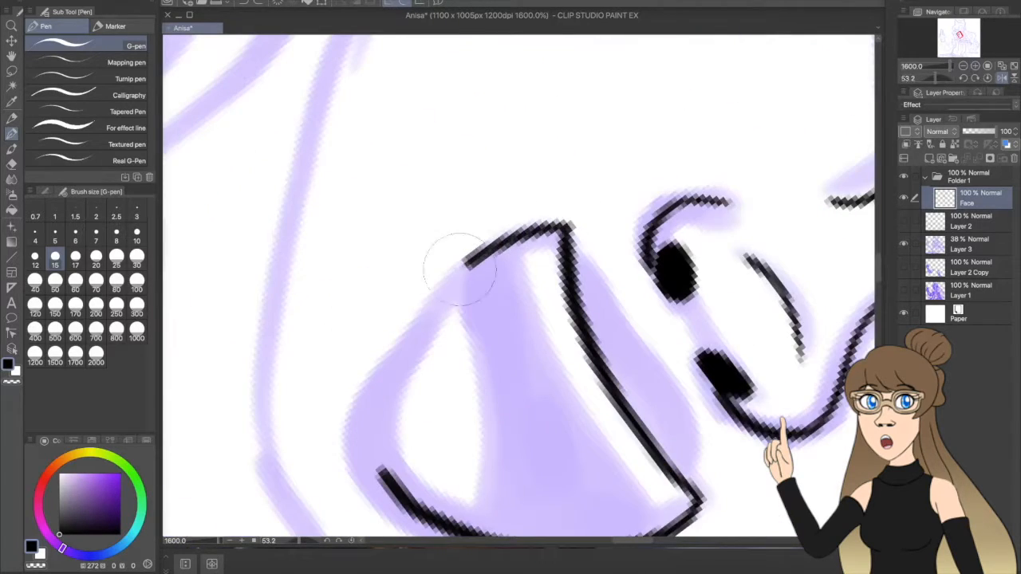
pyautogui.moveTo(463, 247); pyautogui.dragTo(398, 451)
pyautogui.hotkey('ctrl', 'z')
pyautogui.hotkey('ctrl', 'z')
pyautogui.moveTo(558, 231)
pyautogui.mouseDown()
pyautogui.moveTo(375, 478)
pyautogui.moveTo(437, 292)
pyautogui.moveTo(375, 474)
pyautogui.mouseUp()
pyautogui.hotkey('ctrl', 'z')
pyautogui.moveTo(437, 292); pyautogui.dragTo(381, 470)
# Ink the lower edge of the upper teeth and the tongue curve inside the mouth at brush size 8.
pyautogui.click(959, 79)
pyautogui.click(116, 231)
pyautogui.moveTo(233, 327)
pyautogui.mouseDown()
pyautogui.moveTo(325, 323)
pyautogui.moveTo(400, 293)
pyautogui.moveTo(524, 277)
pyautogui.moveTo(464, 299)
pyautogui.moveTo(552, 257)
pyautogui.mouseUp()
pyautogui.hotkey('ctrl', 'z')
pyautogui.hotkey('ctrl', 'z')
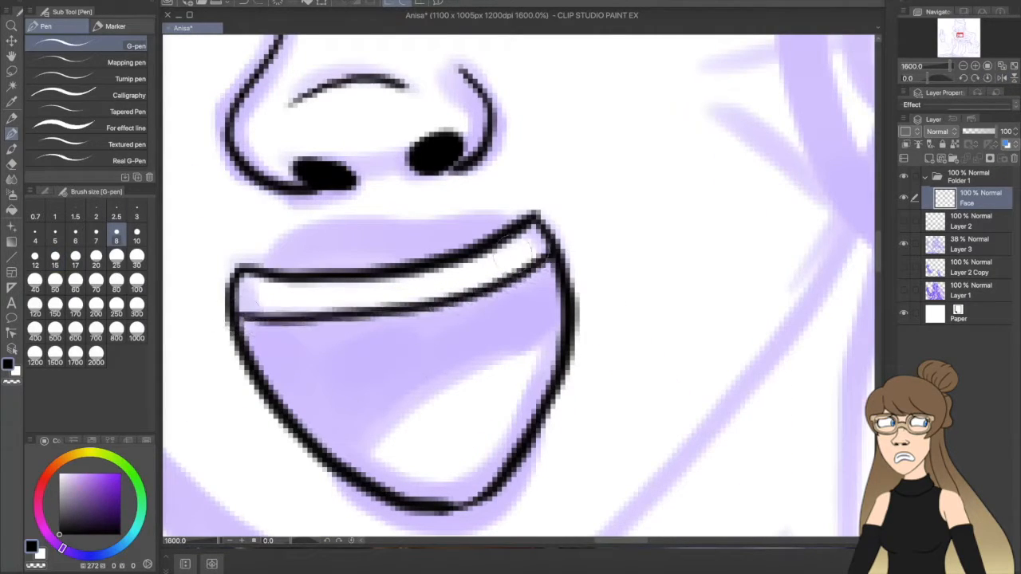
pyautogui.moveTo(351, 469)
pyautogui.mouseDown()
pyautogui.moveTo(521, 358)
pyautogui.moveTo(562, 343)
pyautogui.mouseUp()
pyautogui.hotkey('ctrl', 'z')
pyautogui.hotkey('ctrl', 'y')
# Try adding pointed fangs at both ends of the upper teeth.
pyautogui.moveTo(276, 316); pyautogui.dragTo(268, 383)
pyautogui.moveTo(501, 283)
pyautogui.mouseDown()
pyautogui.moveTo(528, 319)
pyautogui.moveTo(545, 263)
pyautogui.mouseUp()
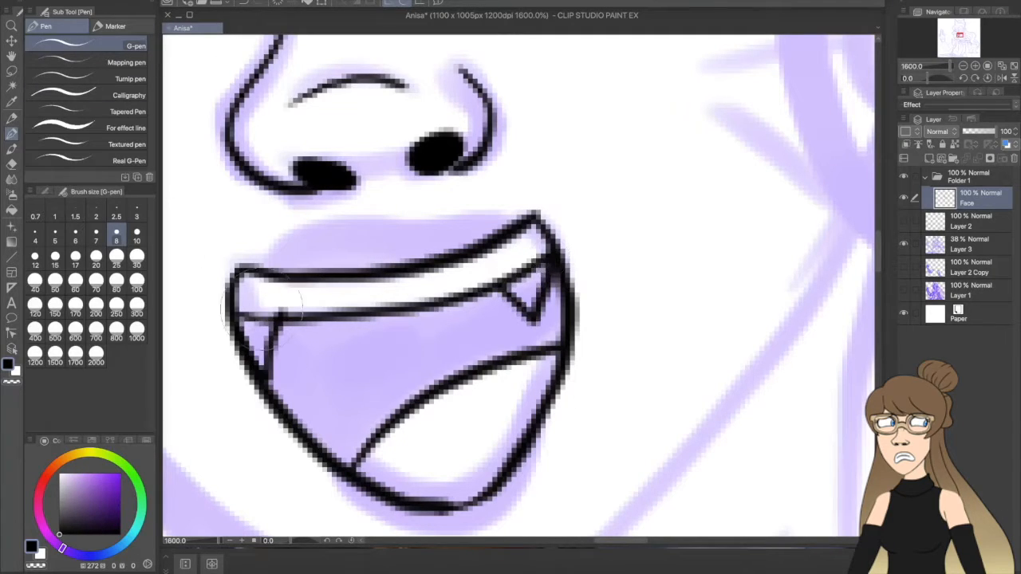
pyautogui.hotkey('ctrl', 'z')
pyautogui.hotkey('ctrl', 'z')
pyautogui.hotkey('ctrl', 'z')
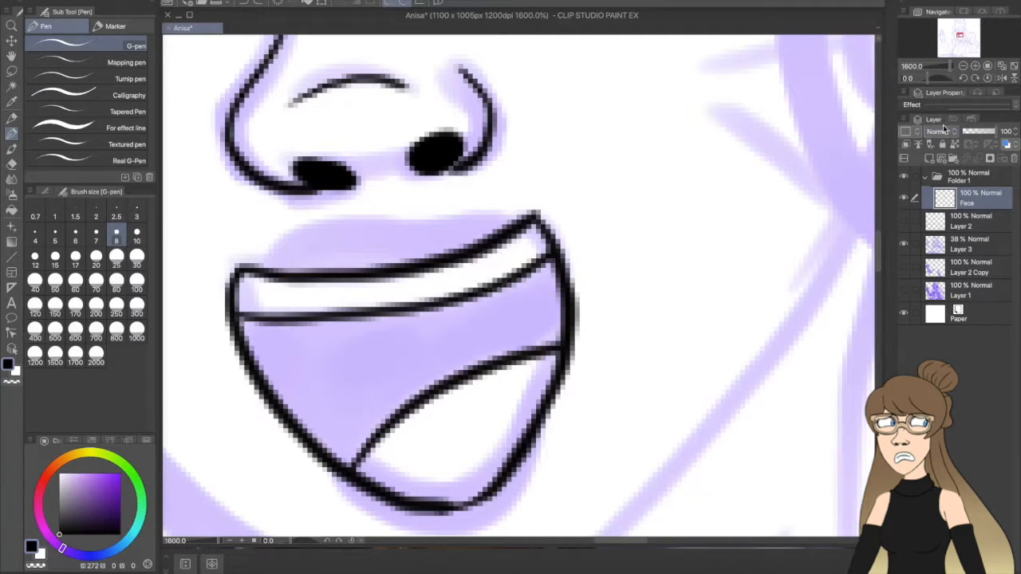
# Ink the upper lip contour above the teeth and a thin lower lip line at brush size 5.
pyautogui.moveTo(279, 255); pyautogui.dragTo(518, 217)
pyautogui.scroll(-3, 881, 251)
pyautogui.moveTo(327, 194)
pyautogui.mouseDown()
pyautogui.moveTo(492, 239)
pyautogui.moveTo(570, 86)
pyautogui.moveTo(569, 137)
pyautogui.moveTo(467, 239)
pyautogui.moveTo(526, 228)
pyautogui.mouseUp()
pyautogui.hotkey('ctrl', 'z')
pyautogui.hotkey('ctrl', 'z')
pyautogui.hotkey('ctrl', 'z')
pyautogui.click(55, 236)
pyautogui.moveTo(328, 194)
pyautogui.mouseDown()
pyautogui.moveTo(547, 151)
pyautogui.moveTo(558, 108)
pyautogui.mouseUp()
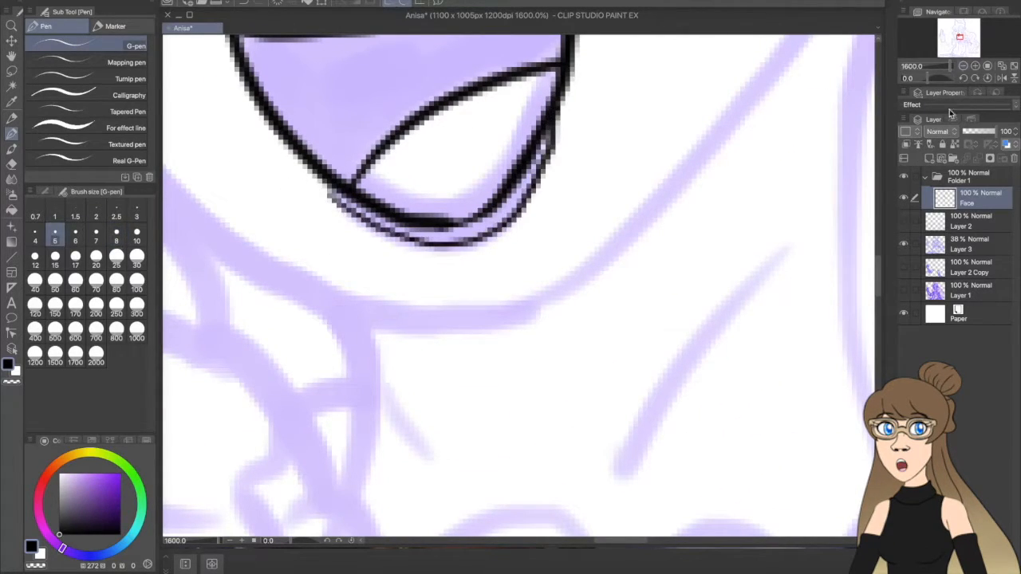
# Ink the left closed eye as a thick curved lid line at brush size 15.
pyautogui.click(963, 67)
pyautogui.click(75, 255)
pyautogui.moveTo(293, 89)
pyautogui.mouseDown()
pyautogui.moveTo(240, 177)
pyautogui.moveTo(351, 164)
pyautogui.mouseUp()
pyautogui.hotkey('ctrl', 'z')
pyautogui.hotkey('ctrl', 'z')
pyautogui.press('[')
pyautogui.moveTo(236, 182); pyautogui.dragTo(363, 172)
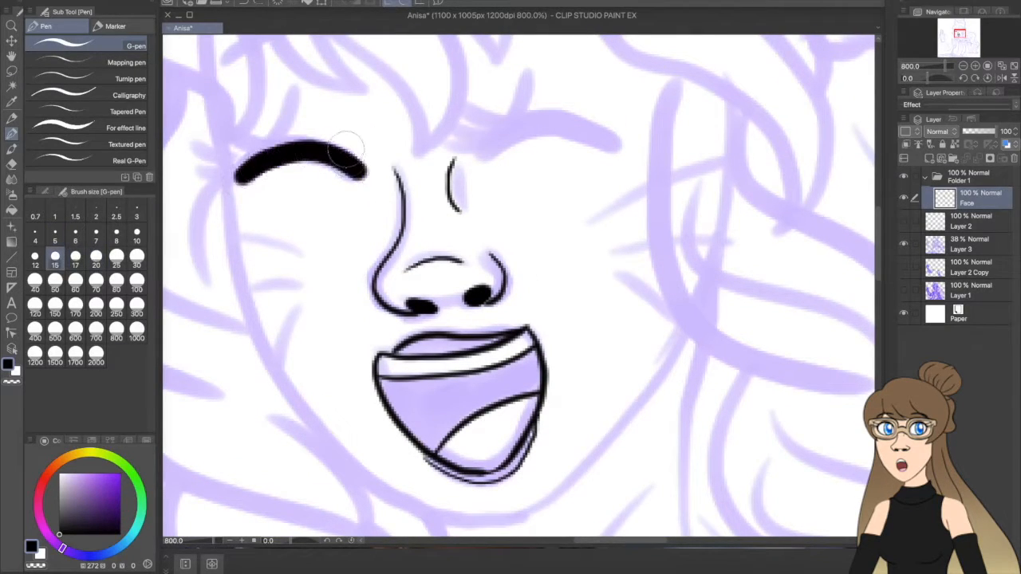
# Add the crease stroke above the left eye and several lashes at its outer corner.
pyautogui.moveTo(293, 89); pyautogui.dragTo(256, 153)
pyautogui.moveTo(247, 168); pyautogui.dragTo(192, 144)
pyautogui.moveTo(293, 160); pyautogui.dragTo(183, 134)
pyautogui.hotkey('ctrl', 'z')
pyautogui.moveTo(238, 172); pyautogui.dragTo(183, 168)
pyautogui.moveTo(260, 159); pyautogui.dragTo(205, 136)
# Ink the right closed eye with a thick lid line, a crease stroke above it and lashes at its left end.
pyautogui.moveTo(528, 72)
pyautogui.mouseDown()
pyautogui.moveTo(488, 148)
pyautogui.moveTo(611, 142)
pyautogui.mouseUp()
pyautogui.hotkey('ctrl', 'z')
pyautogui.moveTo(510, 148); pyautogui.dragTo(616, 143)
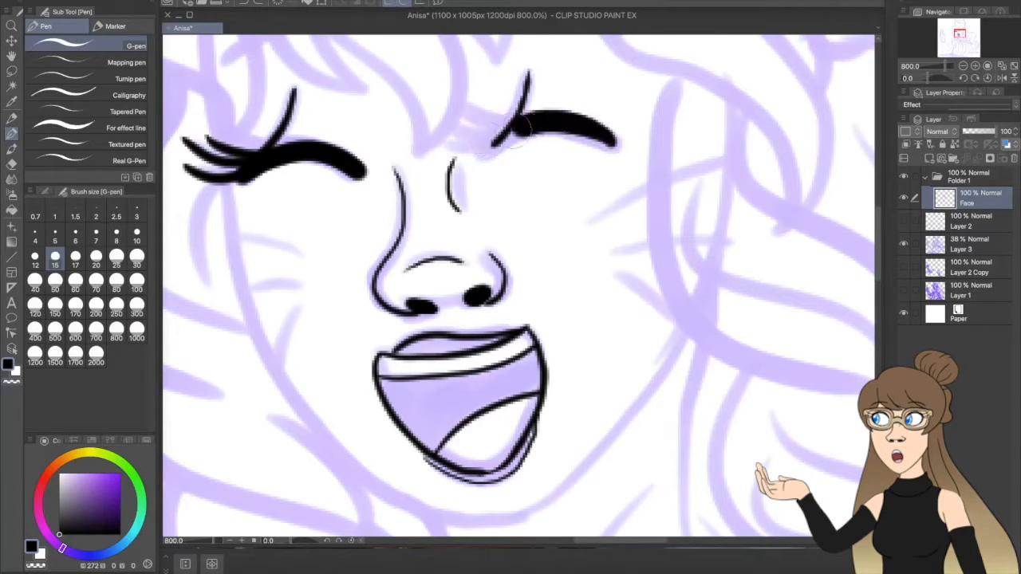
pyautogui.moveTo(480, 153); pyautogui.dragTo(614, 148)
pyautogui.moveTo(485, 135)
pyautogui.mouseDown()
pyautogui.moveTo(457, 107)
pyautogui.moveTo(452, 123)
pyautogui.mouseUp()
pyautogui.moveTo(462, 143); pyautogui.dragTo(437, 161)
pyautogui.hotkey('ctrl', 'z')
pyautogui.moveTo(485, 150); pyautogui.dragTo(452, 141)
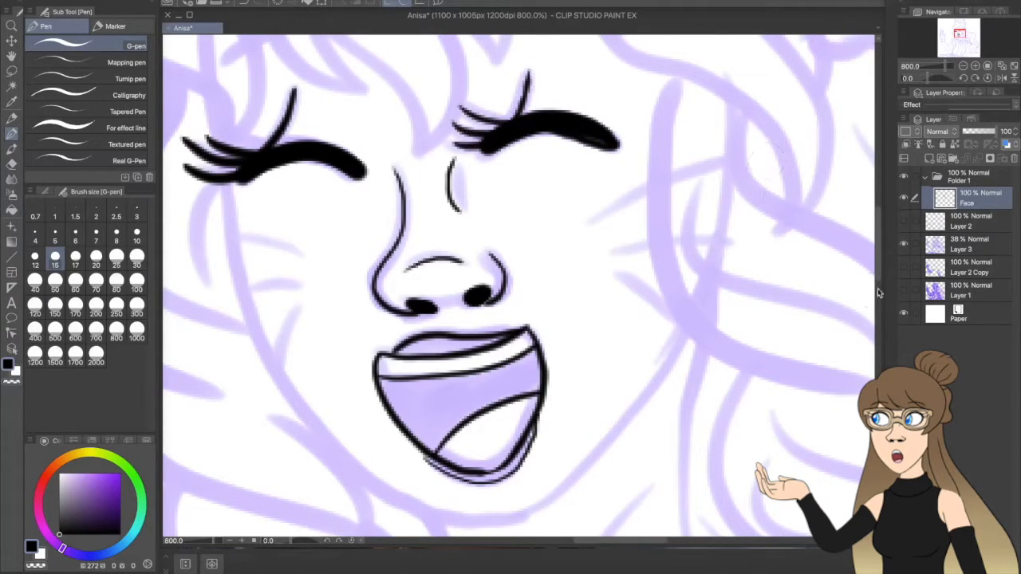
# Ink both arched eyebrows above the closed eyes with the G-pen at size 15.
pyautogui.scroll(3, 606, 136)
pyautogui.press(']')
pyautogui.moveTo(476, 183); pyautogui.dragTo(617, 191)
pyautogui.moveTo(224, 223); pyautogui.dragTo(355, 180)
pyautogui.hotkey('ctrl', 'z')
pyautogui.press('[')
pyautogui.hotkey('ctrl', 'z')
pyautogui.moveTo(470, 180); pyautogui.dragTo(615, 191)
pyautogui.hotkey('ctrl', 'z')
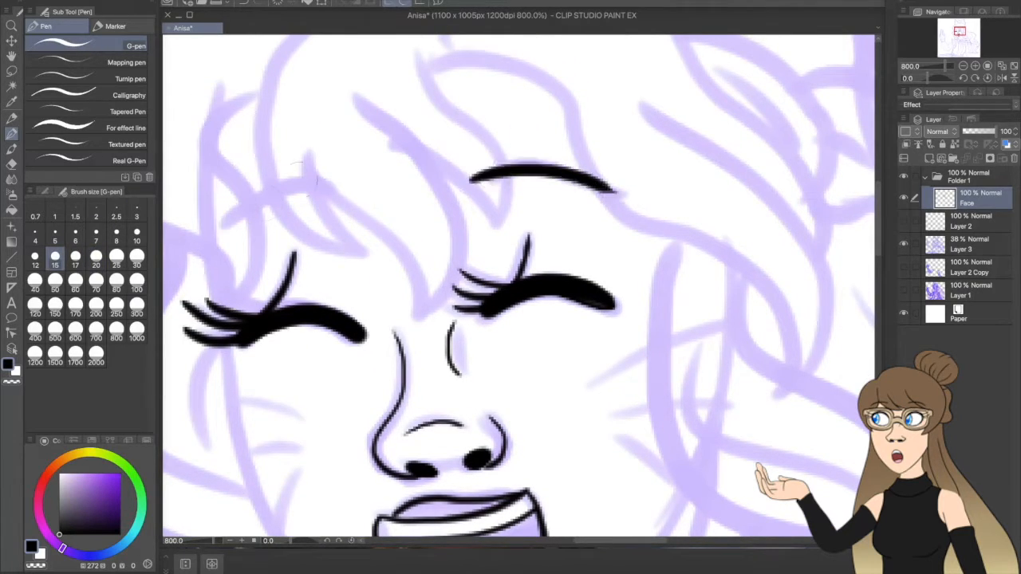
pyautogui.moveTo(222, 227); pyautogui.dragTo(349, 182)
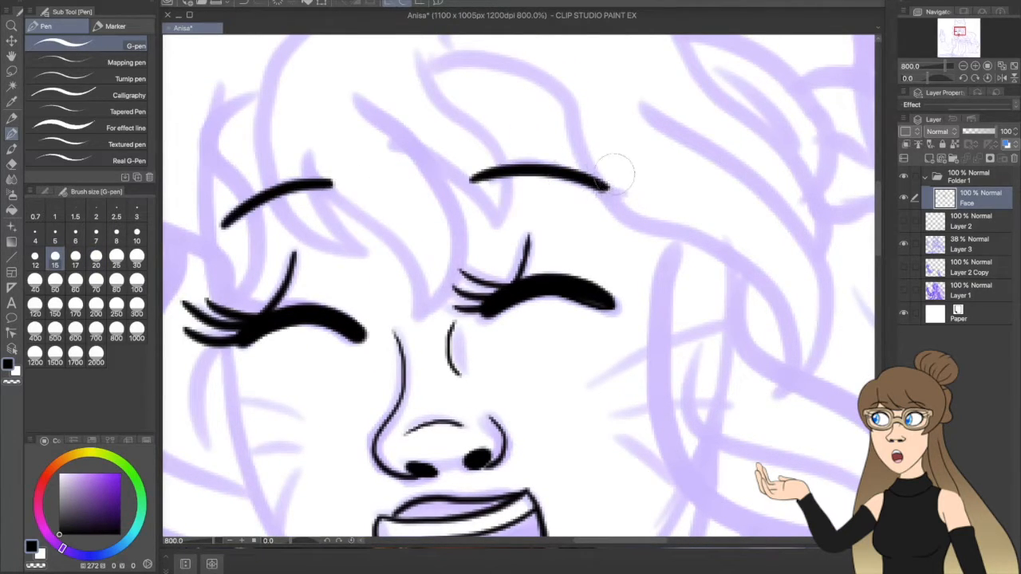
# Set the opacity of the Layer 3 sketch to 20%.
pyautogui.hotkey('ctrl', '-')
pyautogui.hotkey('ctrl', '-')
pyautogui.hotkey('ctrl', '-')
pyautogui.click(969, 243)
pyautogui.moveTo(976, 132); pyautogui.dragTo(967, 133)
# Add a new layer above the Face layer in Folder 1.
pyautogui.click(12, 26)
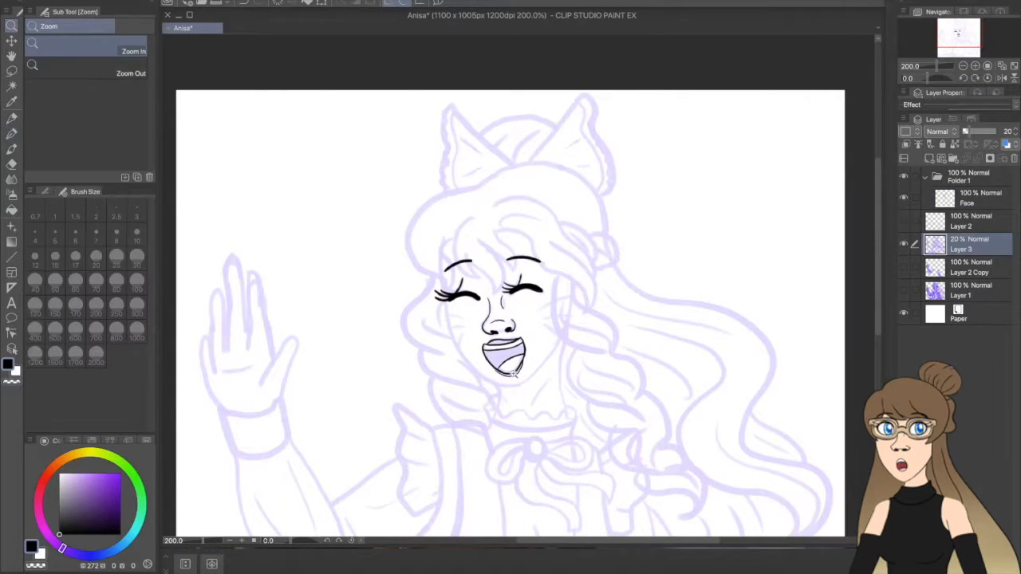
pyautogui.click(494, 375)
pyautogui.click(946, 208)
pyautogui.hotkey('ctrl', 'shift', 'n')
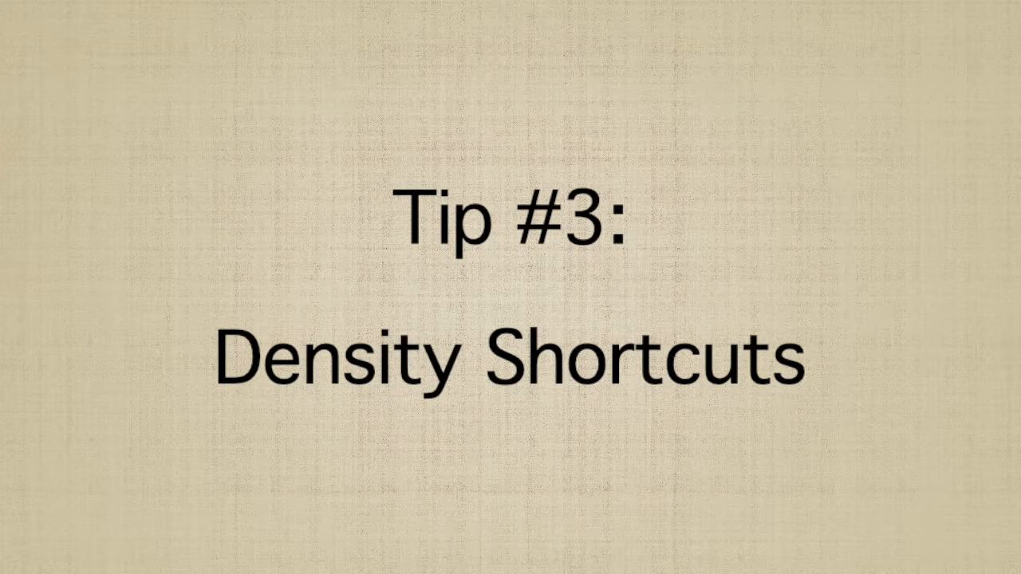
# Ink the ruffled collar around the neck on the Dark Blue layer with the G-pen at size 8.
pyautogui.moveTo(281, 285); pyautogui.dragTo(280, 189)
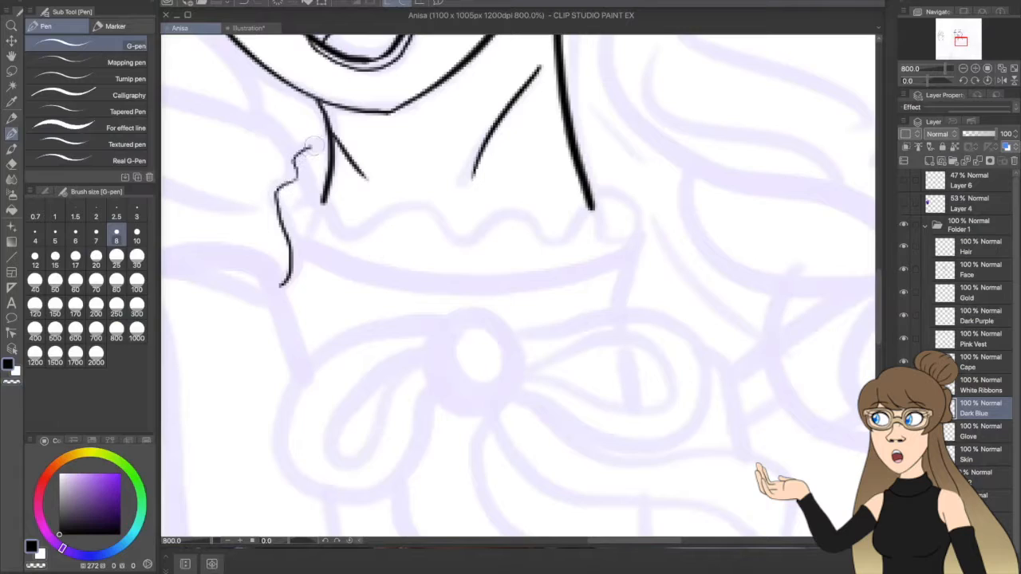
pyautogui.moveTo(312, 145); pyautogui.dragTo(326, 144)
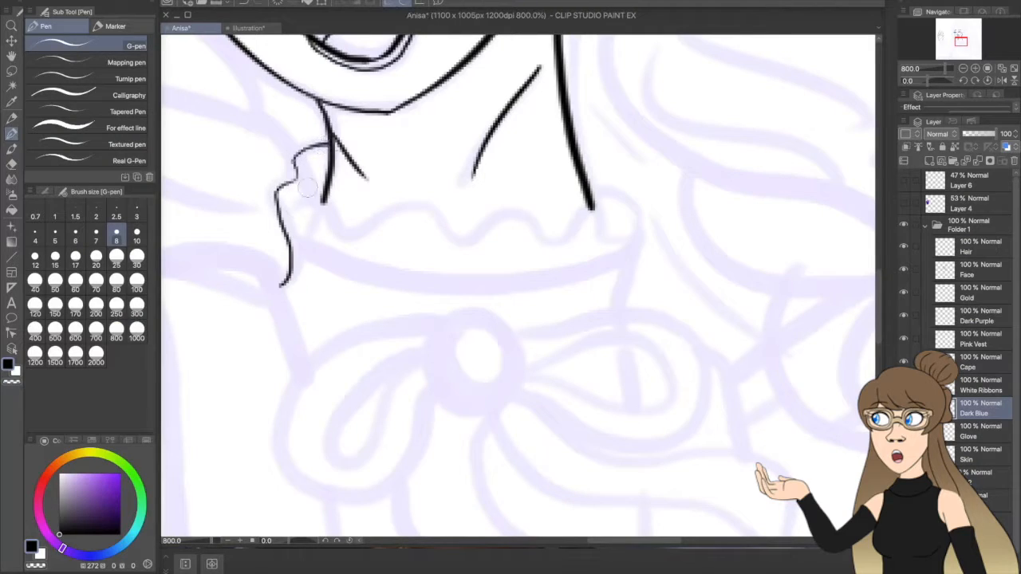
pyautogui.moveTo(283, 204)
pyautogui.mouseDown()
pyautogui.moveTo(319, 203)
pyautogui.moveTo(339, 222)
pyautogui.moveTo(380, 207)
pyautogui.moveTo(453, 230)
pyautogui.moveTo(587, 217)
pyautogui.moveTo(632, 235)
pyautogui.moveTo(608, 211)
pyautogui.moveTo(578, 212)
pyautogui.moveTo(560, 237)
pyautogui.moveTo(515, 212)
pyautogui.moveTo(454, 237)
pyautogui.moveTo(430, 205)
pyautogui.moveTo(388, 209)
pyautogui.moveTo(358, 229)
pyautogui.mouseUp()
pyautogui.hotkey('ctrl', 'z')
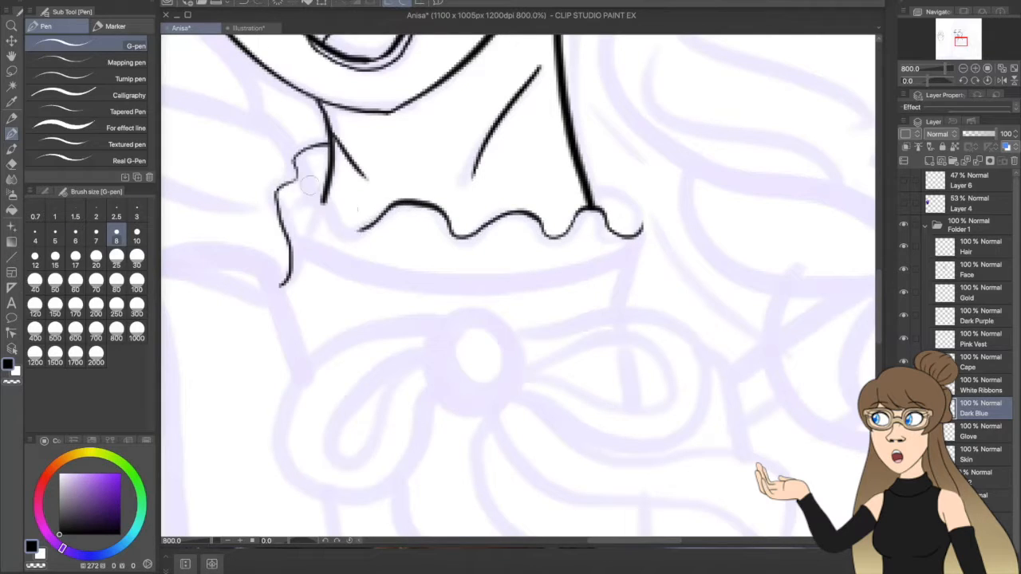
pyautogui.moveTo(279, 189); pyautogui.dragTo(359, 231)
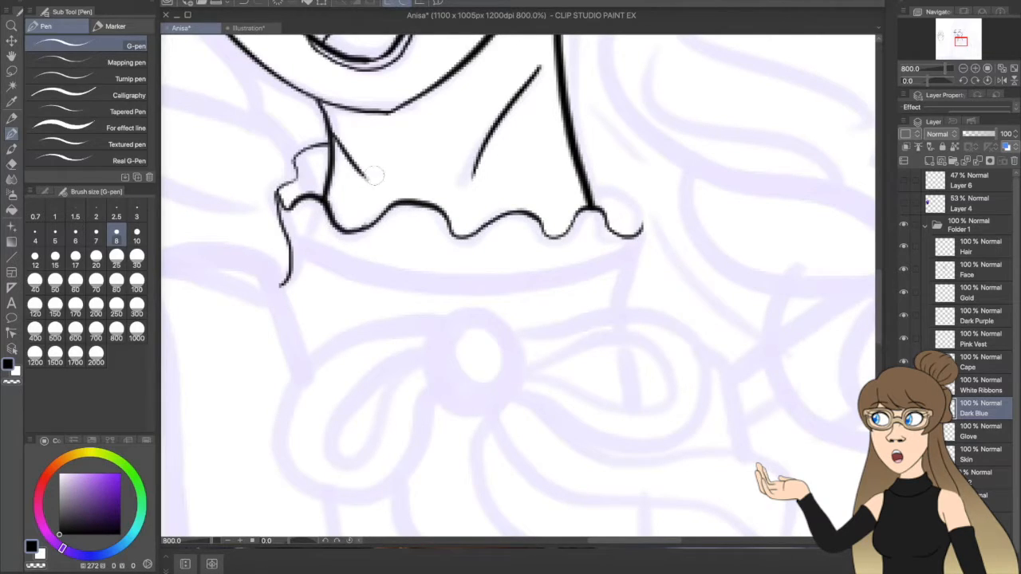
pyautogui.hotkey('ctrl', 'z')
pyautogui.moveTo(641, 237); pyautogui.dragTo(616, 313)
# Try to ink the shoulder edge of the garment beside the collar.
pyautogui.press('h')
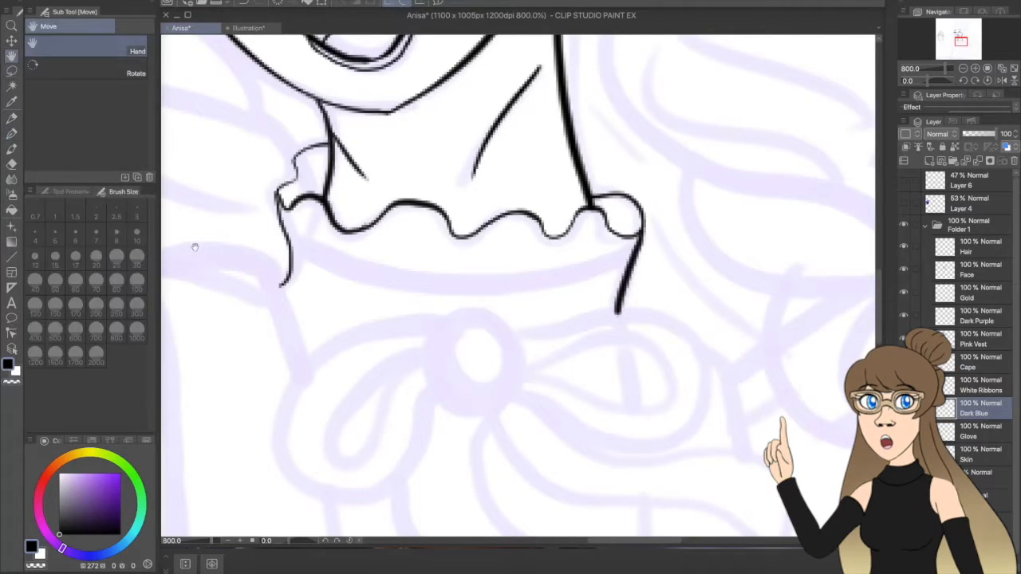
pyautogui.moveTo(423, 279)
pyautogui.mouseDown()
pyautogui.moveTo(623, 195)
pyautogui.moveTo(671, 199)
pyautogui.mouseUp()
pyautogui.click(12, 133)
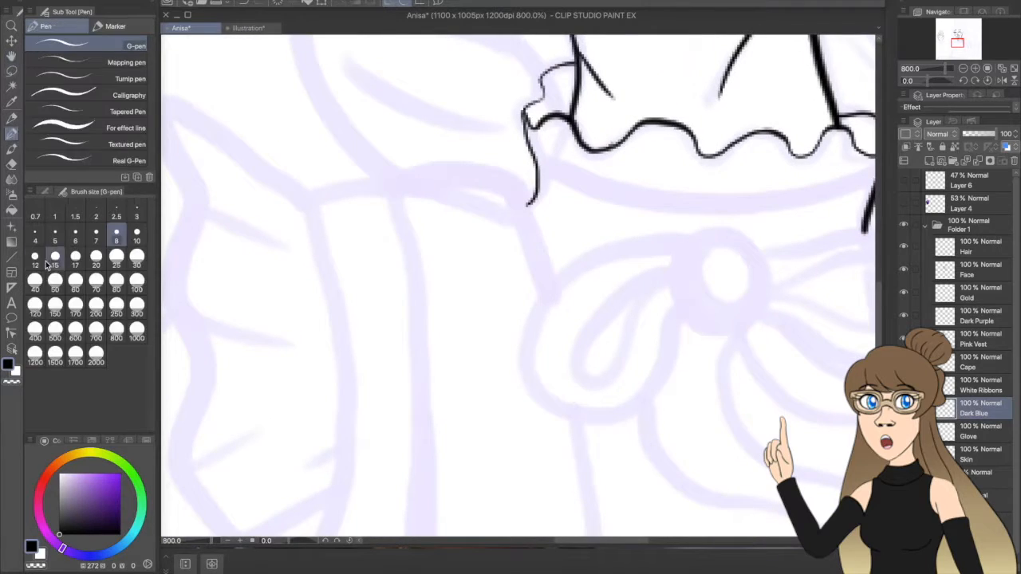
pyautogui.moveTo(390, 185)
pyautogui.mouseDown()
pyautogui.moveTo(310, 192)
pyautogui.moveTo(436, 197)
pyautogui.moveTo(561, 223)
pyautogui.mouseUp()
pyautogui.hotkey('ctrl', 'z')
pyautogui.click(136, 236)
pyautogui.click(11, 56)
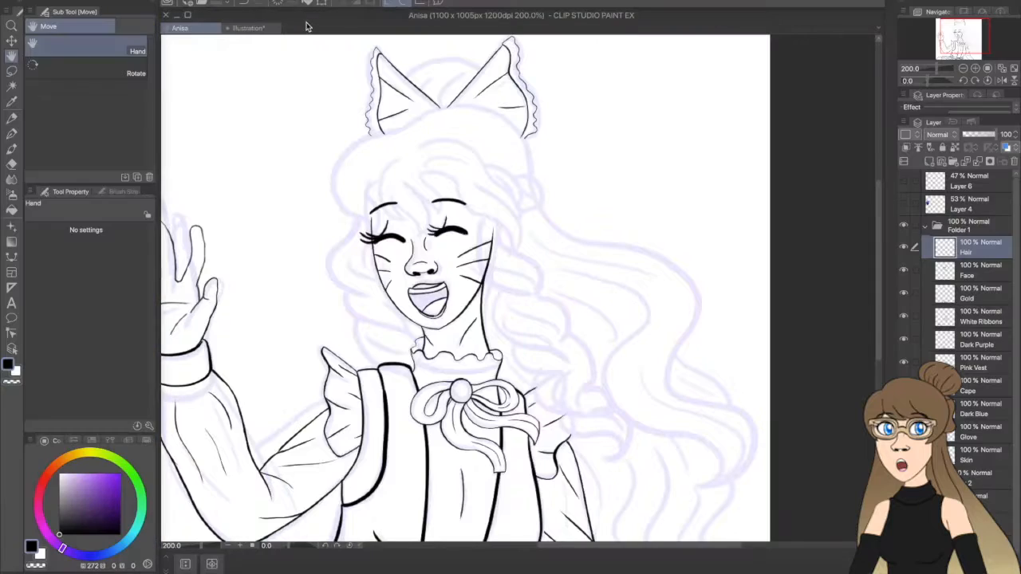
# Ink the fringe strands over the forehead and the outer hair outline beside them on the Hair layer at size 15.
pyautogui.moveTo(345, 164); pyautogui.dragTo(315, 231)
pyautogui.moveTo(362, 205); pyautogui.dragTo(391, 263)
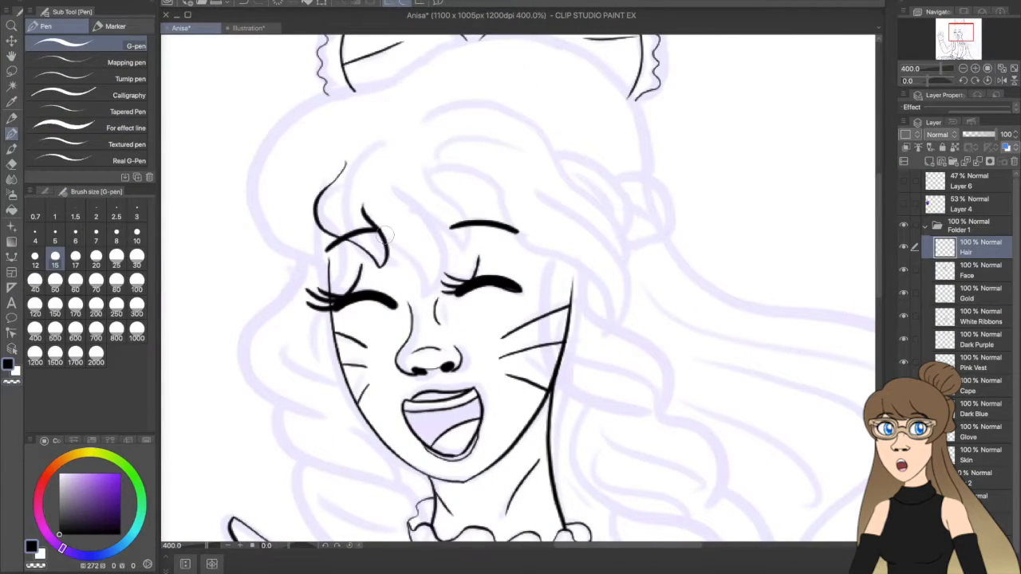
pyautogui.moveTo(387, 191); pyautogui.dragTo(441, 291)
pyautogui.moveTo(343, 239); pyautogui.dragTo(331, 275)
pyautogui.moveTo(291, 251); pyautogui.dragTo(347, 286)
pyautogui.moveTo(389, 85)
pyautogui.mouseDown()
pyautogui.moveTo(530, 38)
pyautogui.moveTo(295, 280)
pyautogui.mouseUp()
pyautogui.press('space')
pyautogui.moveTo(409, 206); pyautogui.dragTo(453, 293)
# Ink the swept side bangs, the hair tie loop and the crown outline on the Hair layer.
pyautogui.click(1001, 81)
pyautogui.moveTo(623, 213); pyautogui.dragTo(442, 365)
pyautogui.moveTo(442, 364)
pyautogui.mouseDown()
pyautogui.moveTo(499, 247)
pyautogui.moveTo(528, 224)
pyautogui.mouseUp()
pyautogui.moveTo(628, 164)
pyautogui.mouseDown()
pyautogui.moveTo(418, 268)
pyautogui.moveTo(422, 301)
pyautogui.moveTo(474, 219)
pyautogui.mouseUp()
pyautogui.hotkey('ctrl', 'z')
pyautogui.moveTo(493, 195); pyautogui.dragTo(421, 278)
pyautogui.moveTo(452, 237); pyautogui.dragTo(431, 292)
pyautogui.moveTo(438, 217)
pyautogui.mouseDown()
pyautogui.moveTo(416, 253)
pyautogui.moveTo(431, 292)
pyautogui.mouseUp()
pyautogui.hotkey('ctrl', 'z')
pyautogui.moveTo(539, 81)
pyautogui.mouseDown()
pyautogui.moveTo(406, 210)
pyautogui.moveTo(534, 81)
pyautogui.mouseUp()
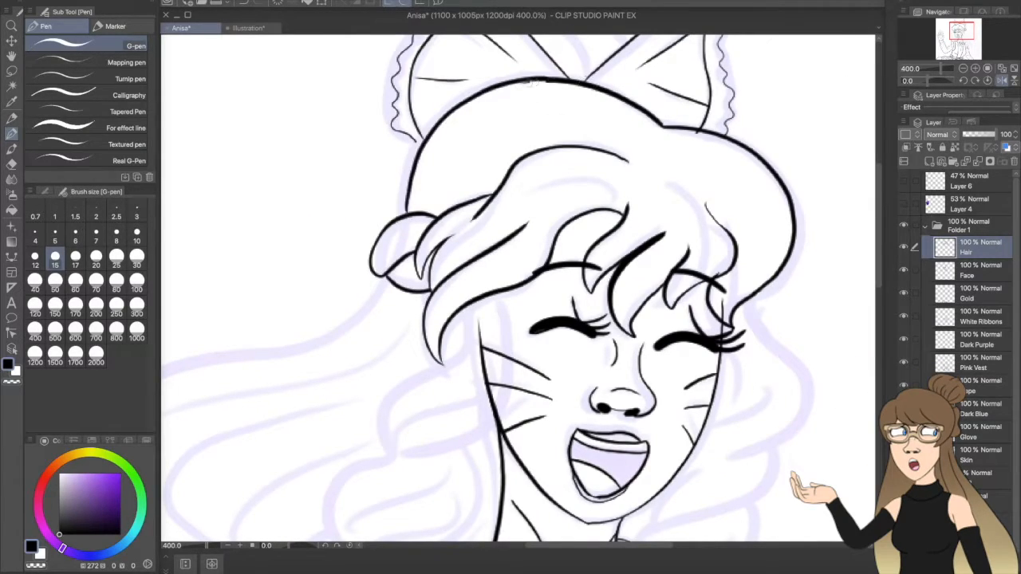
# Ink the outer contours of the upper braid segments beside the face and neck.
pyautogui.moveTo(879, 231); pyautogui.dragTo(879, 273)
pyautogui.click(1001, 80)
pyautogui.moveTo(535, 126); pyautogui.dragTo(646, 304)
pyautogui.moveTo(570, 283); pyautogui.dragTo(709, 436)
pyautogui.click(1002, 80)
pyautogui.moveTo(465, 143); pyautogui.dragTo(338, 381)
pyautogui.moveTo(181, 356); pyautogui.dragTo(212, 216)
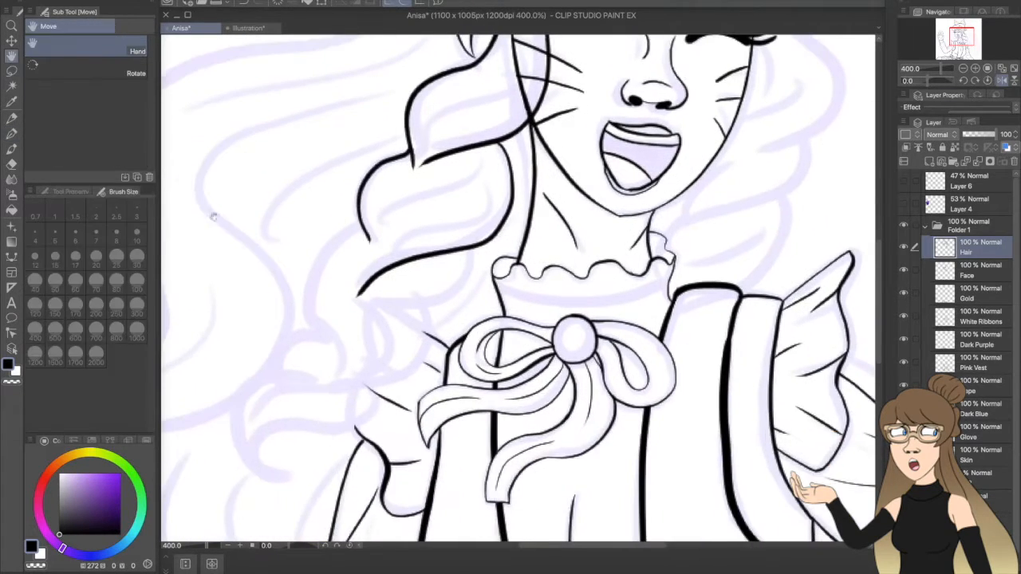
# Ink the contours of the lower braid segments down to the pointed tip beside the chest bow.
pyautogui.moveTo(285, 477); pyautogui.dragTo(376, 384)
pyautogui.moveTo(260, 408); pyautogui.dragTo(426, 298)
pyautogui.moveTo(368, 313); pyautogui.dragTo(468, 248)
pyautogui.moveTo(366, 218)
pyautogui.mouseDown()
pyautogui.moveTo(331, 353)
pyautogui.moveTo(237, 441)
pyautogui.mouseUp()
pyautogui.hotkey('ctrl', 'z')
pyautogui.moveTo(279, 378); pyautogui.dragTo(224, 466)
pyautogui.hotkey('ctrl', 'z')
pyautogui.moveTo(319, 341)
pyautogui.mouseDown()
pyautogui.moveTo(270, 375)
pyautogui.moveTo(257, 478)
pyautogui.mouseUp()
pyautogui.click(12, 179)
pyautogui.click(11, 165)
# Add inner strand lines to the braid segments with the G-pen at size 15.
pyautogui.click(11, 134)
pyautogui.moveTo(350, 361); pyautogui.dragTo(402, 322)
pyautogui.moveTo(385, 251); pyautogui.dragTo(476, 201)
pyautogui.moveTo(382, 209); pyautogui.dragTo(480, 170)
pyautogui.moveTo(426, 137); pyautogui.dragTo(519, 75)
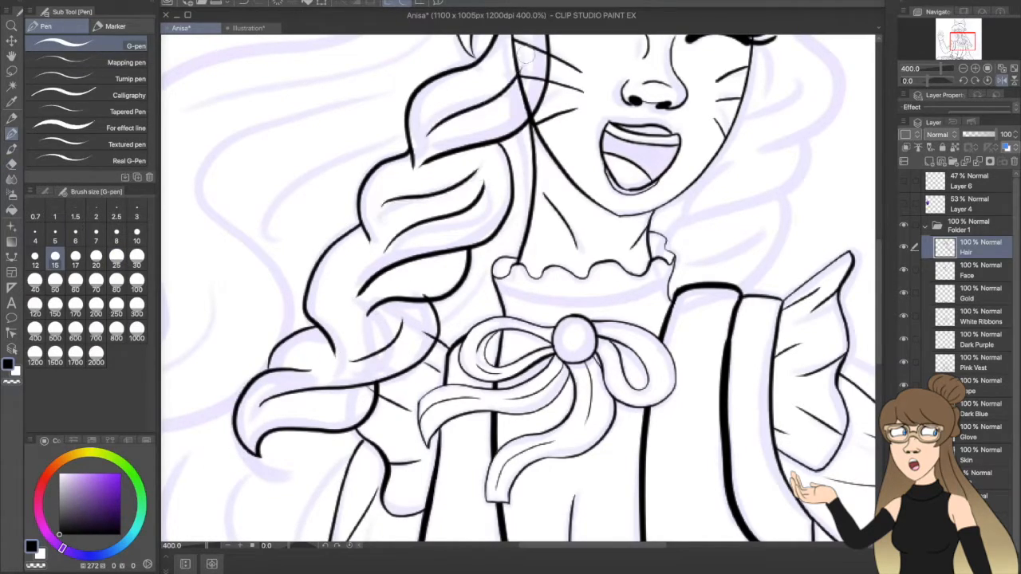
pyautogui.moveTo(330, 327); pyautogui.dragTo(366, 256)
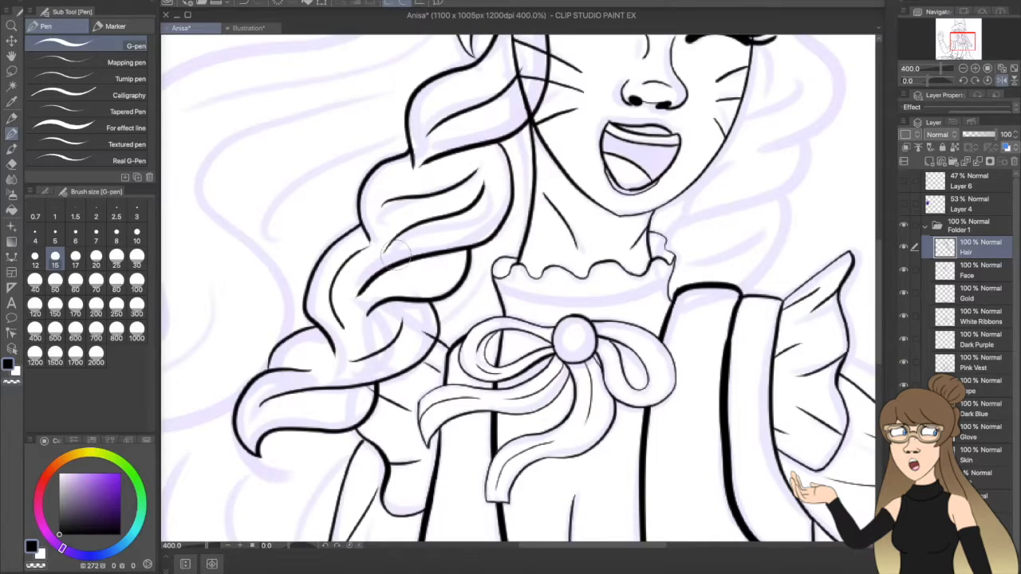
# Clear the clothing, skin and whisker lines that run beneath the braid on the Dark Blue, Skin and Face layers.
pyautogui.click(977, 339)
pyautogui.click(976, 409)
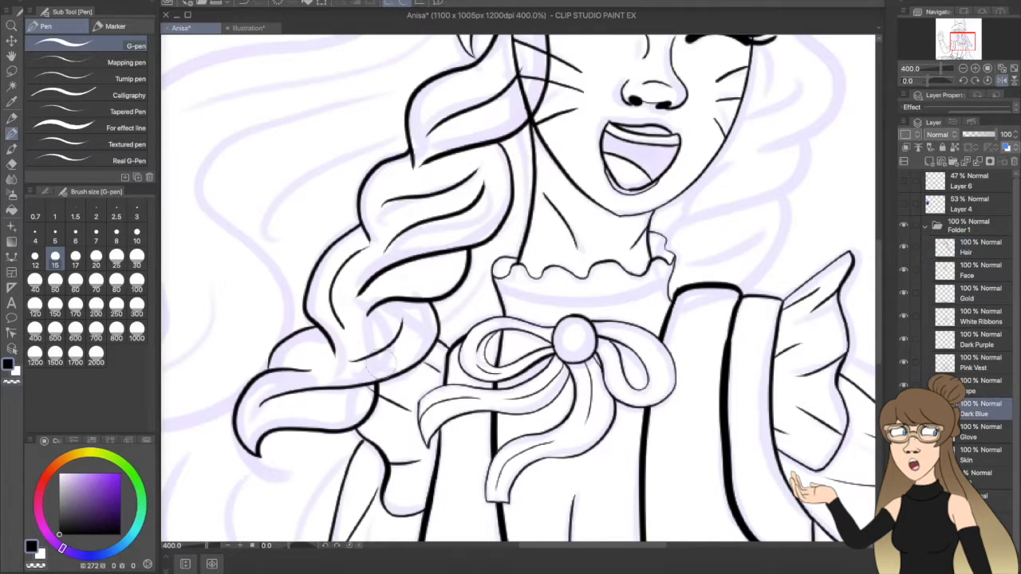
pyautogui.click(11, 56)
pyautogui.moveTo(434, 209); pyautogui.dragTo(341, 392)
pyautogui.click(976, 455)
pyautogui.click(967, 270)
pyautogui.moveTo(434, 225); pyautogui.dragTo(439, 259)
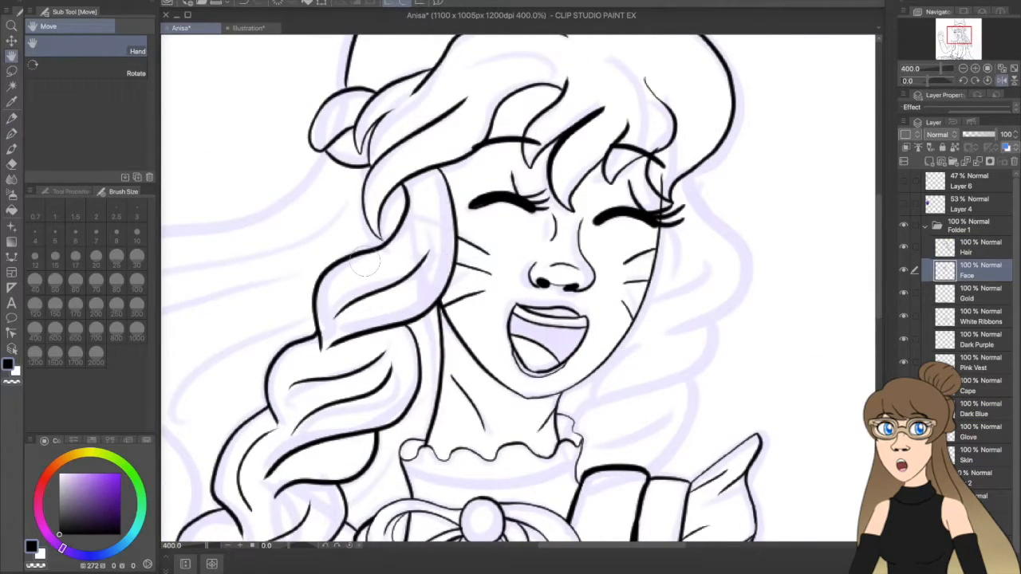
# Ink the outer contours of the braid on the far side of the face on the Hair layer with the G-pen at size 10.
pyautogui.click(1001, 81)
pyautogui.click(958, 250)
pyautogui.click(12, 118)
pyautogui.click(116, 237)
pyautogui.click(11, 134)
pyautogui.click(137, 237)
pyautogui.moveTo(347, 175)
pyautogui.mouseDown()
pyautogui.moveTo(300, 235)
pyautogui.moveTo(376, 340)
pyautogui.mouseUp()
pyautogui.moveTo(324, 322)
pyautogui.mouseDown()
pyautogui.moveTo(342, 376)
pyautogui.moveTo(454, 416)
pyautogui.mouseUp()
pyautogui.moveTo(346, 379); pyautogui.dragTo(383, 474)
pyautogui.hotkey('ctrl', 'z')
pyautogui.moveTo(393, 337)
pyautogui.mouseDown()
pyautogui.moveTo(447, 398)
pyautogui.moveTo(450, 390)
pyautogui.mouseUp()
# Add inner strand lines to the far braid's segments from beside the eye down to the collar.
pyautogui.moveTo(320, 258); pyautogui.dragTo(395, 311)
pyautogui.moveTo(372, 234); pyautogui.dragTo(360, 278)
pyautogui.moveTo(346, 346); pyautogui.dragTo(423, 388)
pyautogui.moveTo(357, 401); pyautogui.dragTo(444, 433)
pyautogui.moveTo(374, 438); pyautogui.dragTo(459, 478)
pyautogui.hotkey('ctrl', 'z')
# Clear the skin lines running beneath the far braid on the Skin layer with the Hard eraser at size 8.
pyautogui.press('e')
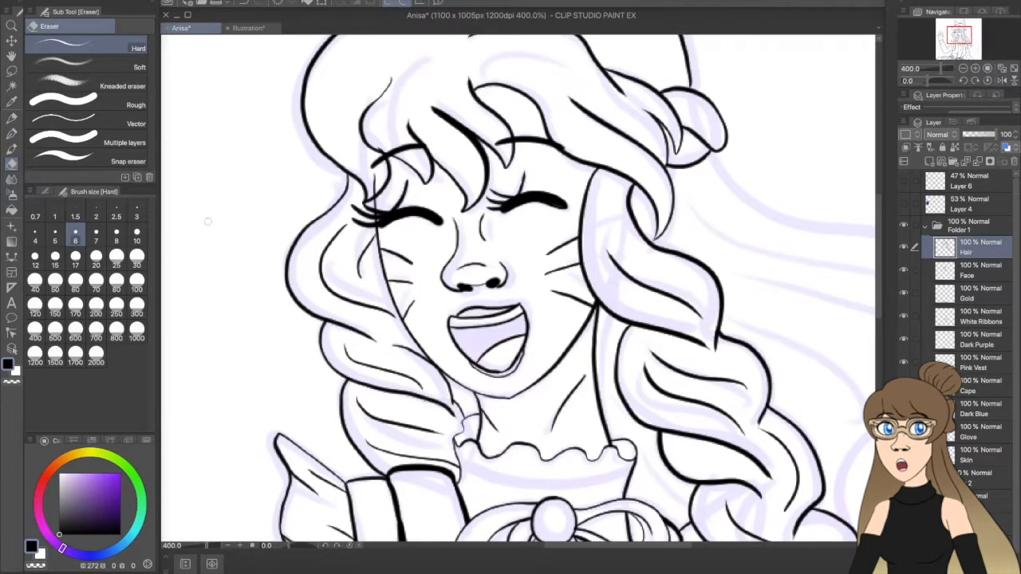
pyautogui.click(980, 455)
pyautogui.click(116, 233)
# Add thin strand lines to the bangs and crown on the Hair layer with the G-pen at size 10.
pyautogui.press('p')
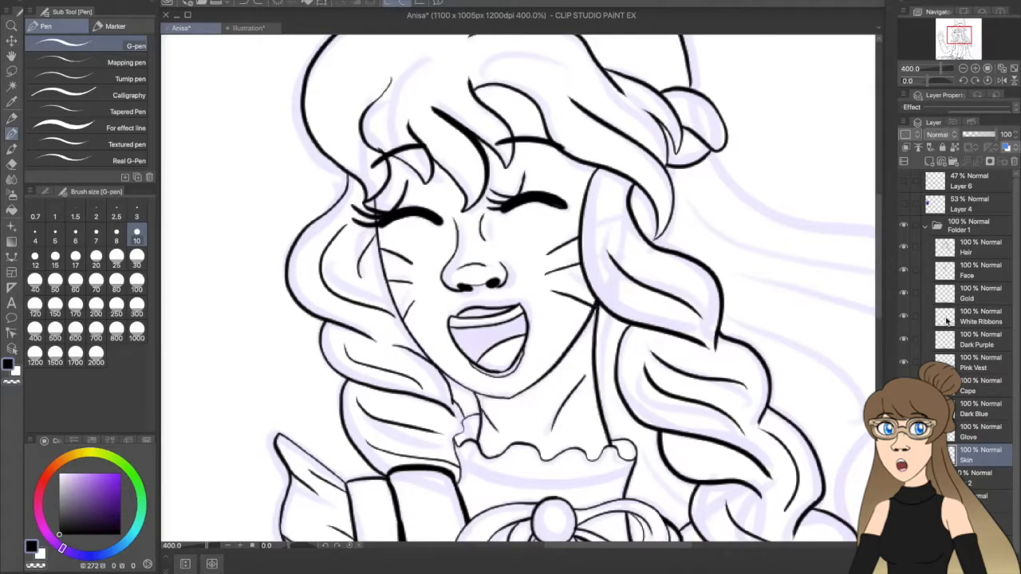
pyautogui.click(979, 247)
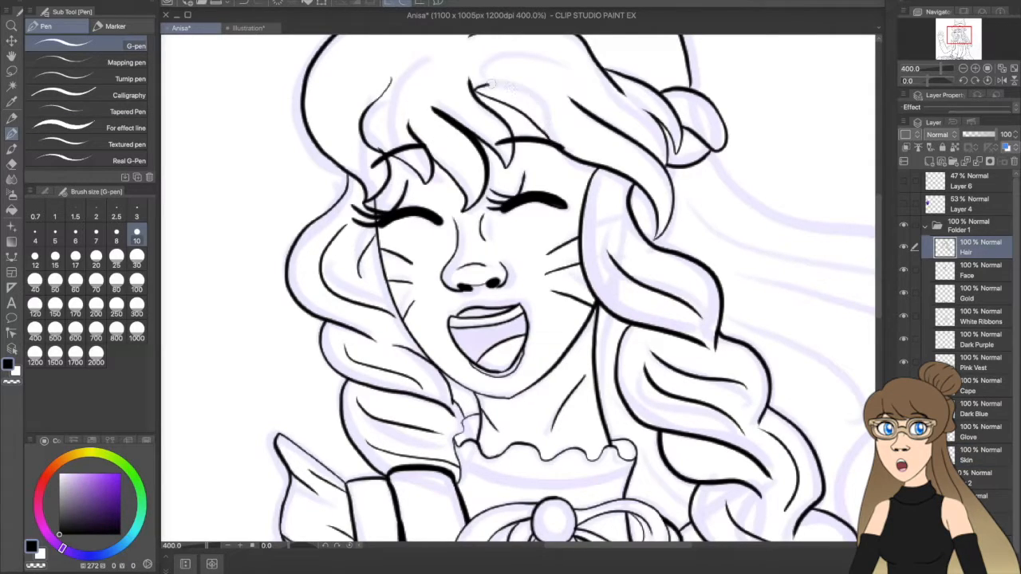
pyautogui.scroll(3, 877, 311)
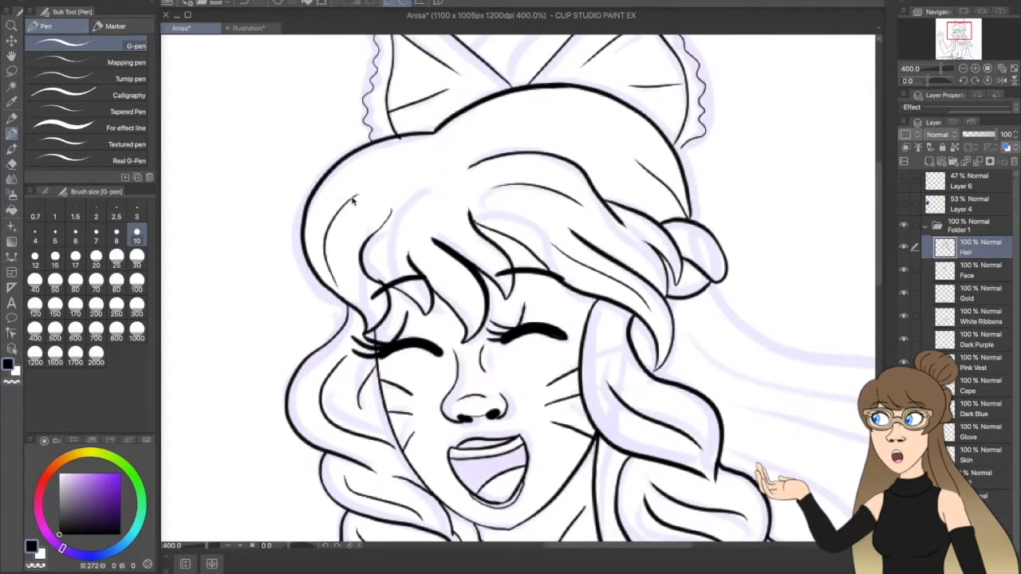
# Add a new layer directly beneath the Hair layer for the loose wavy back hair.
pyautogui.click(935, 69)
pyautogui.moveTo(877, 282); pyautogui.dragTo(877, 325)
pyautogui.press('h')
pyautogui.moveTo(685, 311); pyautogui.dragTo(628, 309)
pyautogui.click(937, 69)
pyautogui.moveTo(926, 80); pyautogui.dragTo(919, 82)
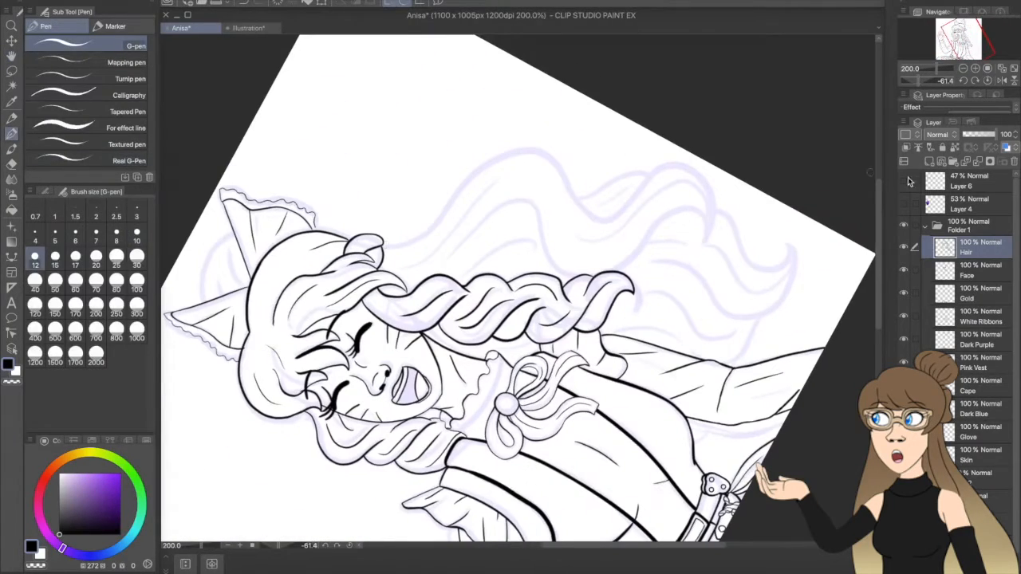
pyautogui.hotkey('ctrl', 'shift', 'n')
pyautogui.moveTo(502, 211); pyautogui.dragTo(586, 275)
pyautogui.hotkey('ctrl', 'z')
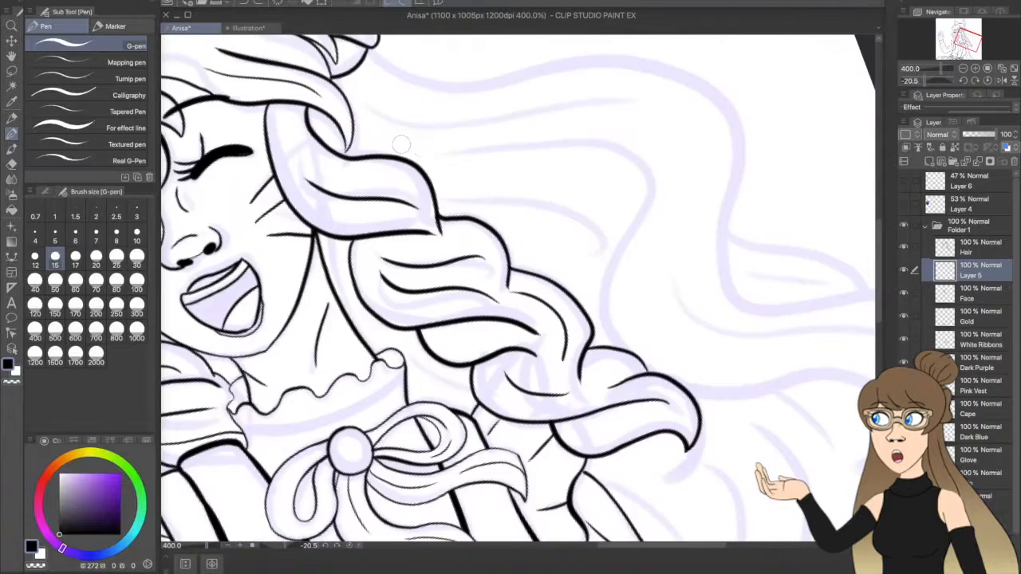
# Try to ink the inner contour of the loose wavy hair beside the near braid with the G-pen at size 15.
pyautogui.hotkey('ctrl', 'y')
pyautogui.moveTo(391, 146); pyautogui.dragTo(630, 239)
pyautogui.moveTo(924, 80)
pyautogui.mouseDown()
pyautogui.moveTo(946, 83)
pyautogui.moveTo(938, 82)
pyautogui.mouseUp()
pyautogui.moveTo(878, 334); pyautogui.dragTo(878, 372)
pyautogui.hotkey('ctrl', 'z')
pyautogui.moveTo(615, 240)
pyautogui.mouseDown()
pyautogui.moveTo(413, 308)
pyautogui.moveTo(415, 329)
pyautogui.mouseUp()
pyautogui.moveTo(615, 240)
pyautogui.mouseDown()
pyautogui.moveTo(597, 236)
pyautogui.moveTo(623, 237)
pyautogui.mouseUp()
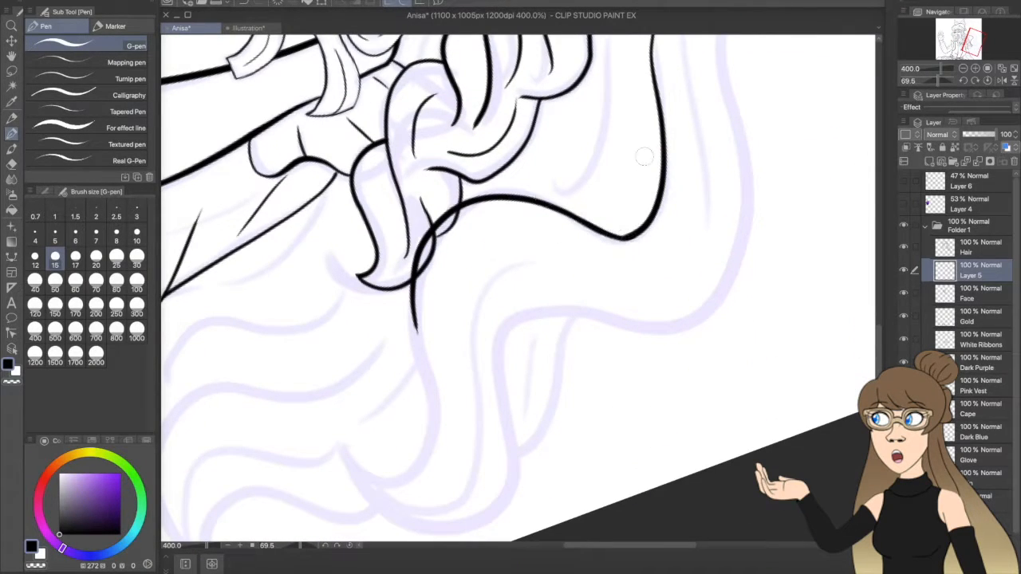
pyautogui.moveTo(938, 81); pyautogui.dragTo(929, 81)
pyautogui.click(12, 56)
pyautogui.moveTo(510, 239); pyautogui.dragTo(536, 389)
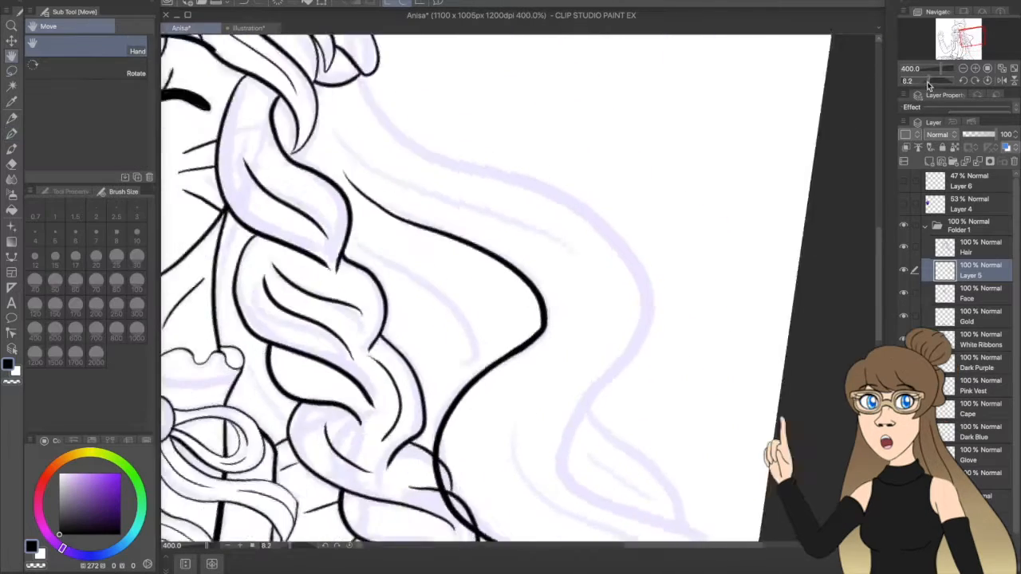
pyautogui.moveTo(928, 82); pyautogui.dragTo(919, 81)
pyautogui.hotkey('ctrl', 'z')
pyautogui.hotkey('ctrl', 'z')
pyautogui.hotkey('ctrl', 'z')
# Try to redraw the loose hair's inner contour as separate wave strokes down to the lower curl.
pyautogui.click(12, 134)
pyautogui.click(12, 57)
pyautogui.moveTo(574, 319); pyautogui.dragTo(464, 257)
pyautogui.click(12, 134)
pyautogui.moveTo(785, 318); pyautogui.dragTo(777, 343)
pyautogui.hotkey('ctrl', 'z')
pyautogui.moveTo(485, 359); pyautogui.dragTo(778, 338)
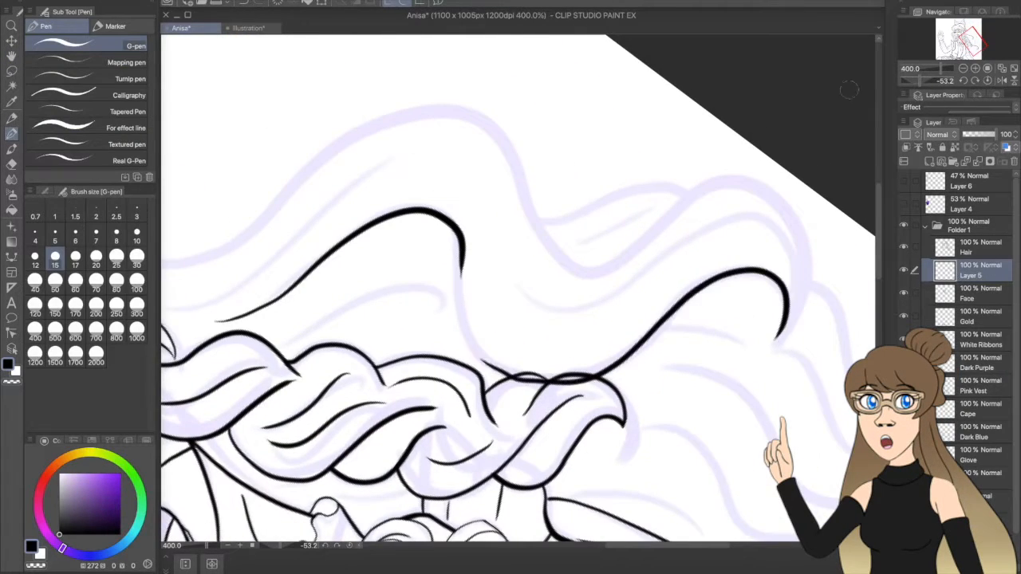
pyautogui.moveTo(920, 82); pyautogui.dragTo(940, 81)
pyautogui.moveTo(587, 276); pyautogui.dragTo(561, 246)
pyautogui.moveTo(430, 241); pyautogui.dragTo(603, 284)
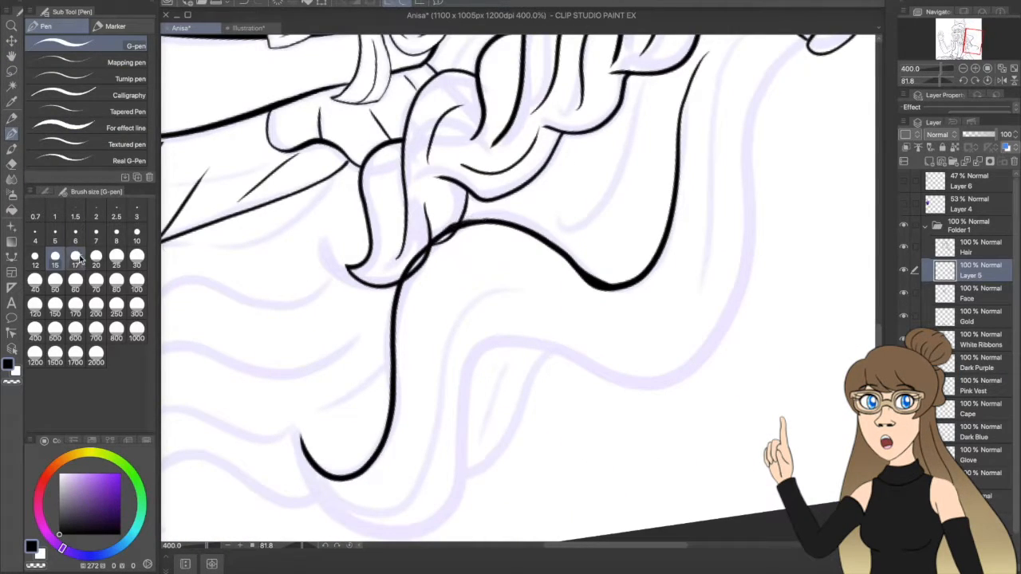
# Try to restroke the bend of the loose hair's inner wave with different G-pen sizes, then undo the strokes.
pyautogui.click(95, 234)
pyautogui.hotkey('ctrl', 'z')
pyautogui.moveTo(433, 239); pyautogui.dragTo(592, 279)
pyautogui.hotkey('ctrl', 'z')
pyautogui.click(55, 258)
pyautogui.moveTo(435, 236); pyautogui.dragTo(612, 284)
pyautogui.hotkey('ctrl', 'z')
pyautogui.hotkey('ctrl', 'z')
pyautogui.hotkey('ctrl', 'z')
pyautogui.hotkey('ctrl', 'z')
# Try once more to ink the inner wave below the braid, and undo all loose-hair strokes.
pyautogui.moveTo(295, 434)
pyautogui.mouseDown()
pyautogui.moveTo(319, 470)
pyautogui.moveTo(530, 226)
pyautogui.mouseUp()
pyautogui.moveTo(604, 282); pyautogui.dragTo(391, 275)
pyautogui.hotkey('ctrl', 'z')
pyautogui.click(987, 80)
pyautogui.moveTo(528, 204)
pyautogui.mouseDown()
pyautogui.moveTo(454, 360)
pyautogui.moveTo(449, 309)
pyautogui.mouseUp()
pyautogui.hotkey('ctrl', 'z')
pyautogui.hotkey('ctrl', 'z')
pyautogui.hotkey('ctrl', 'z')
pyautogui.hotkey('ctrl', 'z')
pyautogui.click(962, 69)
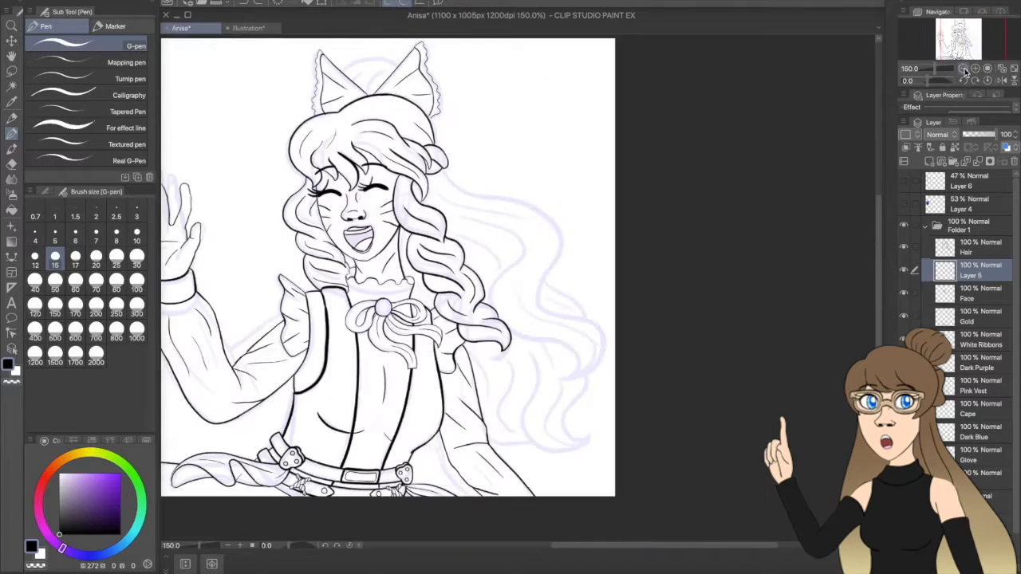
# Ink the long outer contour of the loose wavy hair from the side knot down past its first bend.
pyautogui.click(12, 26)
pyautogui.click(471, 132)
pyautogui.click(12, 134)
pyautogui.moveTo(927, 80); pyautogui.dragTo(918, 81)
pyautogui.moveTo(388, 297); pyautogui.dragTo(780, 235)
pyautogui.hotkey('ctrl', 'z')
pyautogui.moveTo(761, 183); pyautogui.dragTo(658, 125)
pyautogui.hotkey('ctrl', 'z')
pyautogui.moveTo(761, 183)
pyautogui.mouseDown()
pyautogui.moveTo(387, 297)
pyautogui.moveTo(694, 121)
pyautogui.mouseUp()
pyautogui.hotkey('ctrl', 'z')
pyautogui.hotkey('ctrl', 'z')
pyautogui.moveTo(855, 271)
pyautogui.mouseDown()
pyautogui.moveTo(404, 285)
pyautogui.moveTo(815, 271)
pyautogui.mouseUp()
pyautogui.hotkey('ctrl', 'z')
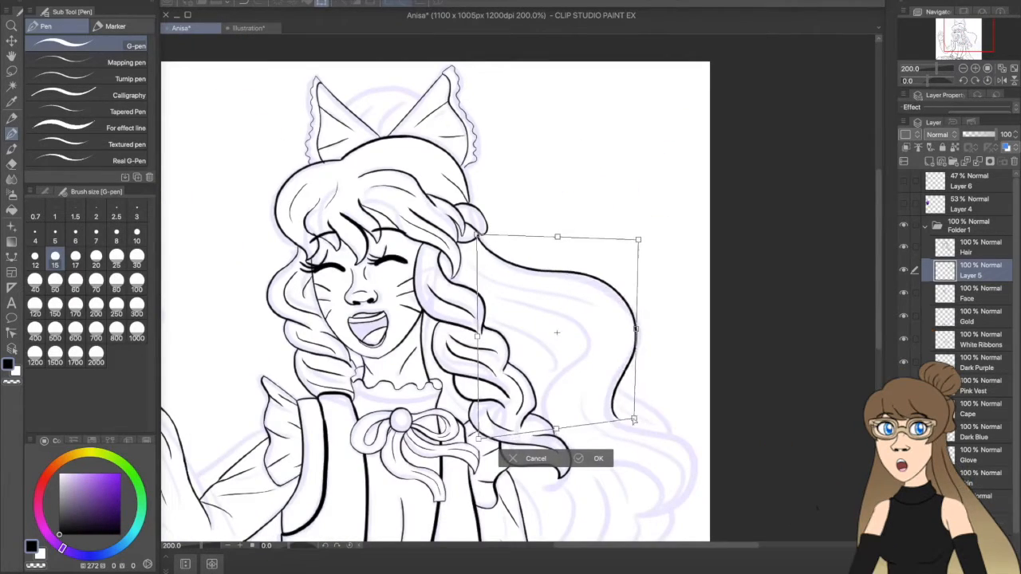
# Transform the outer hair contour by skewing and shifting it so it starts at the side knot and follows the sketched wave.
pyautogui.moveTo(638, 240); pyautogui.dragTo(647, 244)
pyautogui.moveTo(634, 419); pyautogui.dragTo(626, 413)
pyautogui.moveTo(647, 244); pyautogui.dragTo(654, 251)
pyautogui.moveTo(582, 318); pyautogui.dragTo(580, 312)
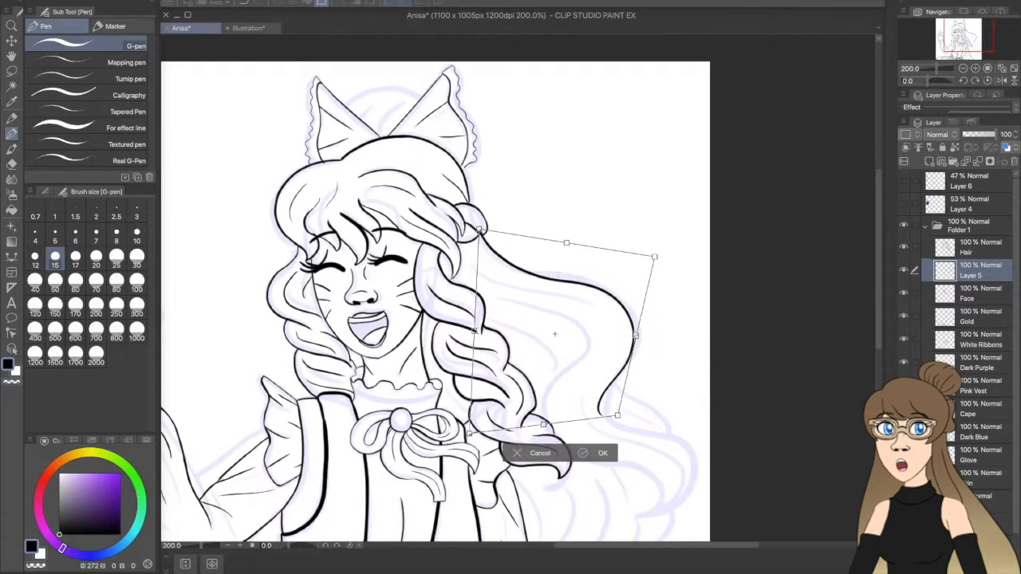
pyautogui.click(604, 452)
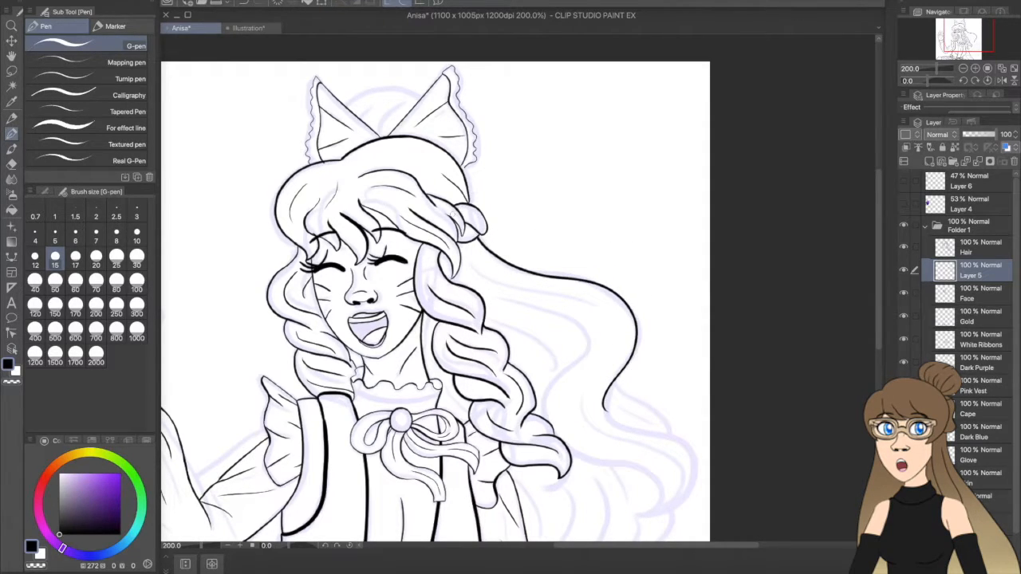
# Try to continue the loose hair's outer contour below its first bend.
pyautogui.moveTo(452, 214); pyautogui.dragTo(398, 85)
pyautogui.scroll(4, 519, 289)
pyautogui.moveTo(562, 255); pyautogui.dragTo(493, 239)
pyautogui.moveTo(675, 116)
pyautogui.mouseDown()
pyautogui.moveTo(488, 239)
pyautogui.moveTo(501, 236)
pyautogui.mouseUp()
pyautogui.press('super+z')
pyautogui.press('super+z')
# Try to ink the short inner curve of the lower hair curl, then undo it.
pyautogui.moveTo(591, 148); pyautogui.dragTo(676, 123)
pyautogui.moveTo(606, 199); pyautogui.dragTo(602, 257)
pyautogui.click(350, 545)
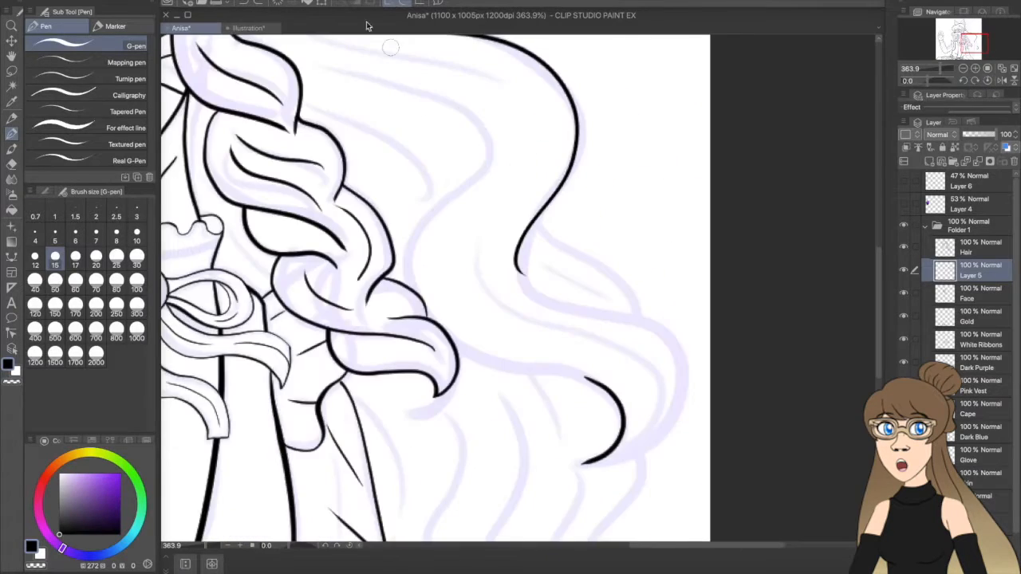
pyautogui.moveTo(366, 26); pyautogui.dragTo(390, 47)
pyautogui.moveTo(428, 247); pyautogui.dragTo(422, 308)
pyautogui.press('super+z')
pyautogui.moveTo(821, 187); pyautogui.dragTo(618, 231)
pyautogui.press('super+z')
pyautogui.click(987, 81)
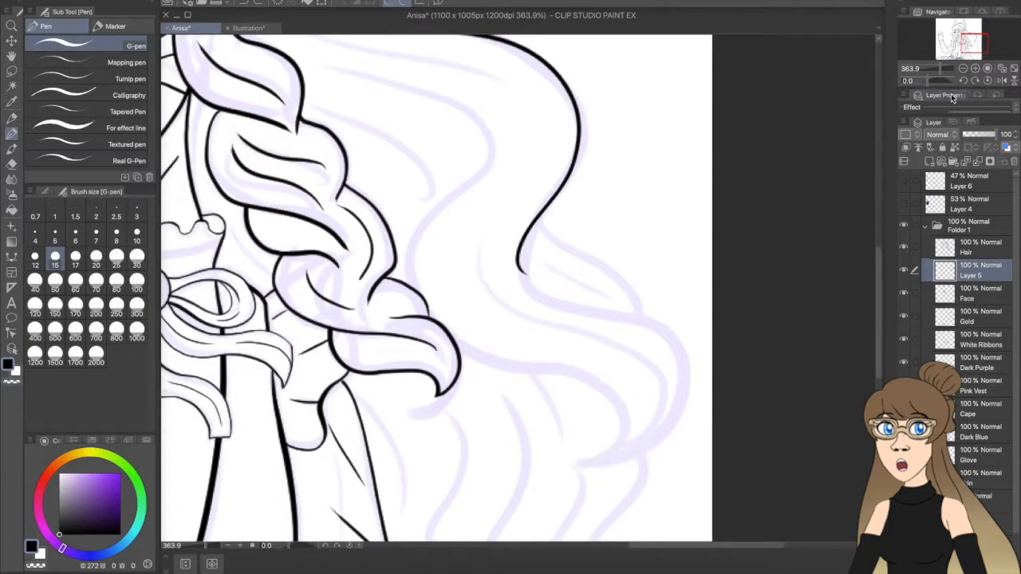
# Try to ink the curves of the lower hair curl from several rotated canvas angles.
pyautogui.moveTo(935, 81); pyautogui.dragTo(906, 81)
pyautogui.moveTo(486, 297); pyautogui.dragTo(661, 104)
pyautogui.press('super+z')
pyautogui.moveTo(597, 212); pyautogui.dragTo(683, 195)
pyautogui.moveTo(484, 295); pyautogui.dragTo(684, 196)
pyautogui.press('super+z')
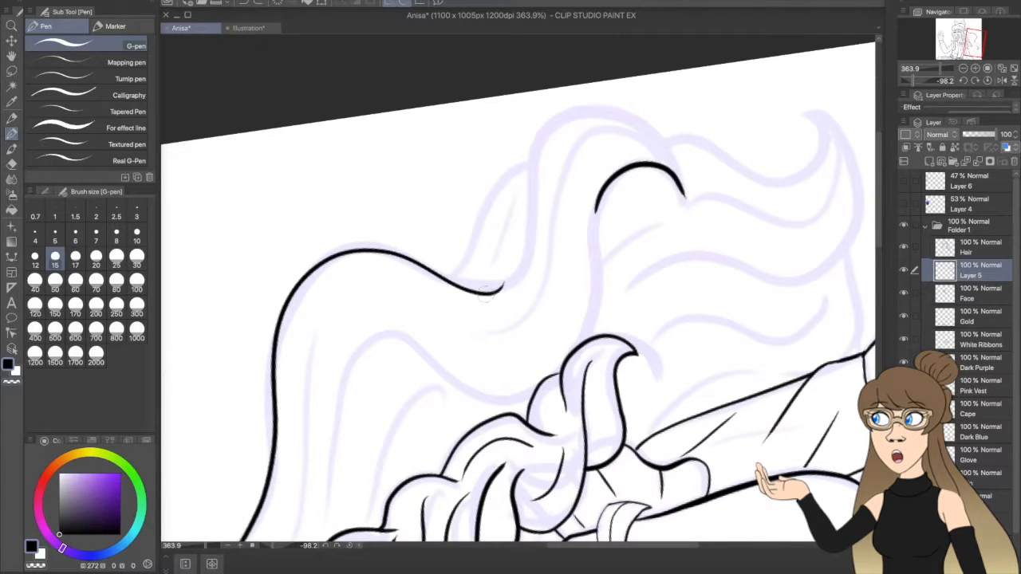
pyautogui.moveTo(906, 80); pyautogui.dragTo(892, 80)
pyautogui.moveTo(406, 134); pyautogui.dragTo(557, 86)
pyautogui.press('super+z')
pyautogui.moveTo(479, 86); pyautogui.dragTo(437, 203)
pyautogui.press('super+z')
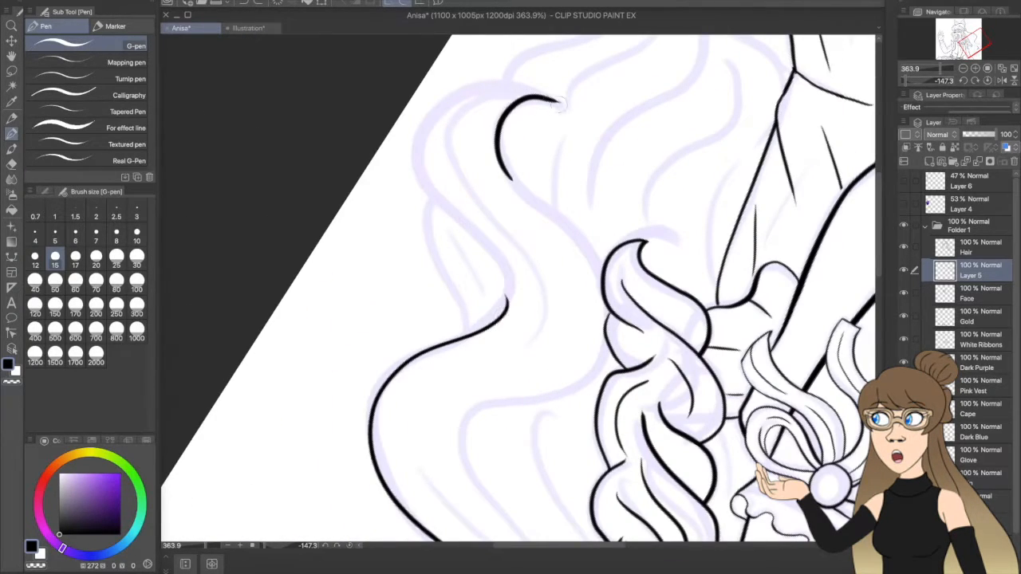
pyautogui.press('super+z')
# Ink the inner contour of the loose hair lock through its bend to where it passes behind the near braid.
pyautogui.moveTo(905, 81); pyautogui.dragTo(946, 80)
pyautogui.moveTo(633, 325); pyautogui.dragTo(847, 237)
pyautogui.moveTo(946, 81); pyautogui.dragTo(939, 80)
pyautogui.moveTo(457, 217); pyautogui.dragTo(660, 222)
pyautogui.press('super+z')
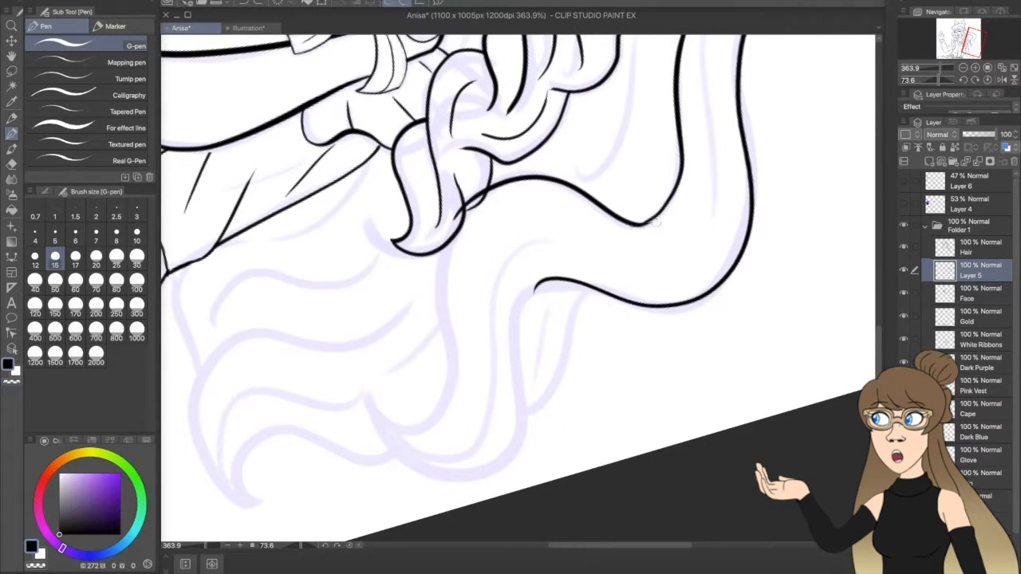
pyautogui.press('super+equal')
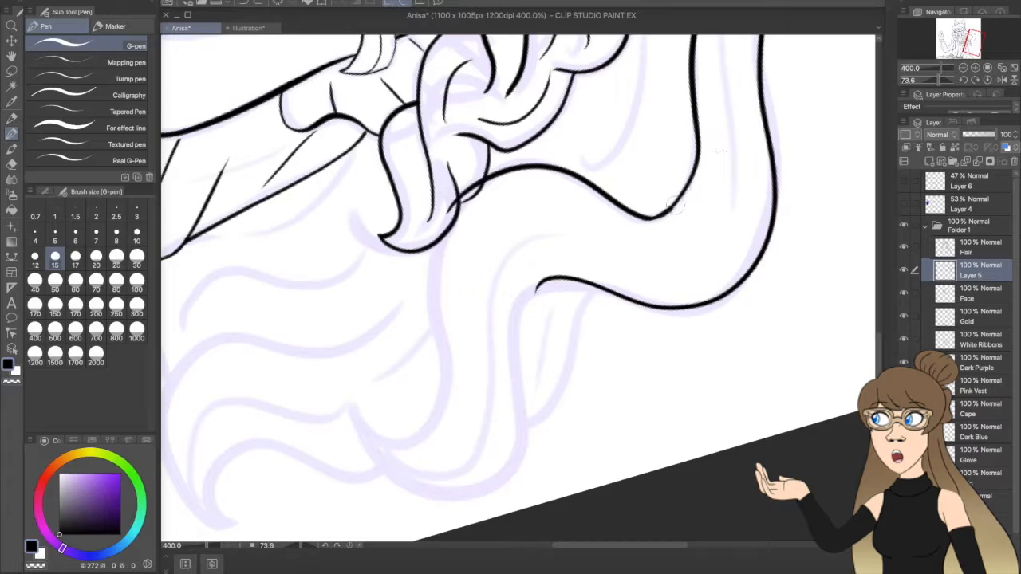
pyautogui.moveTo(654, 218); pyautogui.dragTo(680, 198)
# Try to close the lower curl with outer and inner contours meeting at a pointed tip, then undo the last strokes.
pyautogui.moveTo(939, 80); pyautogui.dragTo(906, 81)
pyautogui.moveTo(587, 94)
pyautogui.mouseDown()
pyautogui.moveTo(609, 298)
pyautogui.moveTo(504, 285)
pyautogui.mouseUp()
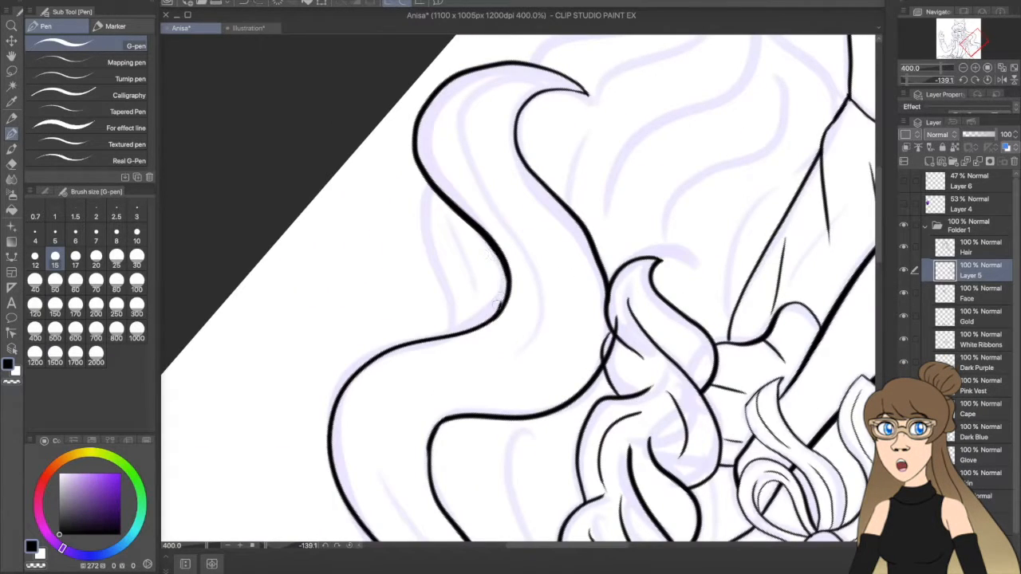
pyautogui.click(987, 80)
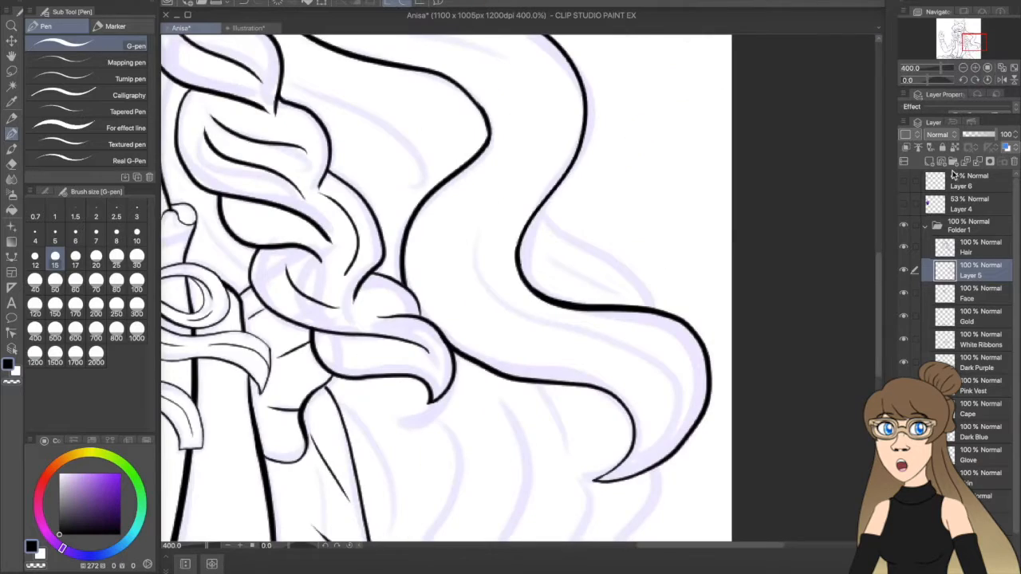
pyautogui.click(963, 69)
pyautogui.click(962, 68)
pyautogui.click(962, 69)
pyautogui.click(962, 69)
pyautogui.click(974, 68)
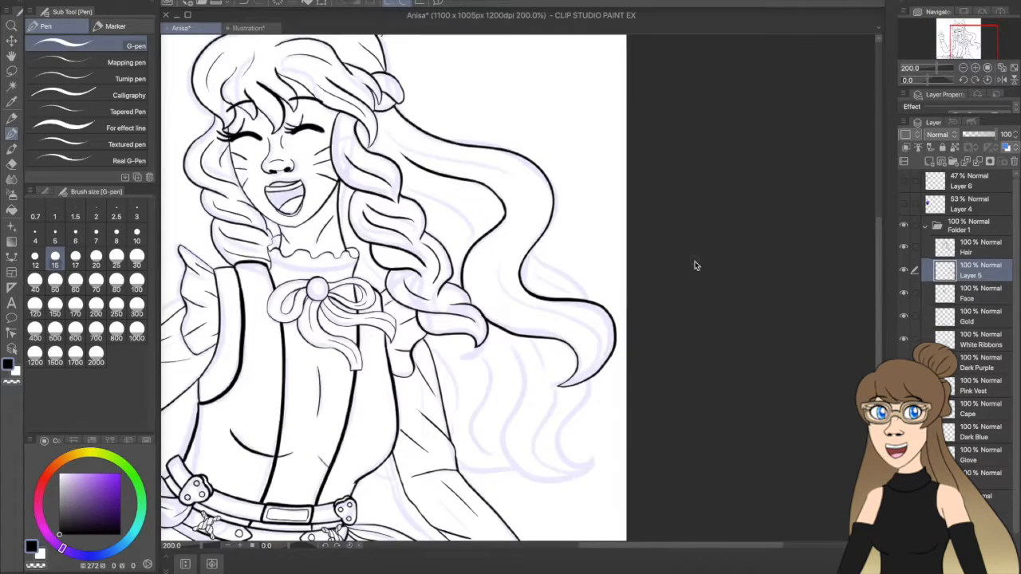
pyautogui.press('super+z')
pyautogui.press('super+z')
# Redraw the lower curl's outer and inner contours so they meet at the pointed tip.
pyautogui.click(974, 68)
pyautogui.moveTo(927, 80); pyautogui.dragTo(953, 79)
pyautogui.moveTo(574, 211); pyautogui.dragTo(455, 97)
pyautogui.press('super+z')
pyautogui.moveTo(577, 217)
pyautogui.mouseDown()
pyautogui.moveTo(467, 197)
pyautogui.moveTo(444, 95)
pyautogui.moveTo(406, 257)
pyautogui.mouseUp()
pyautogui.press('super+z')
pyautogui.moveTo(510, 325); pyautogui.dragTo(345, 233)
pyautogui.press('super+z')
pyautogui.moveTo(514, 349)
pyautogui.mouseDown()
pyautogui.moveTo(520, 334)
pyautogui.moveTo(356, 231)
pyautogui.mouseUp()
pyautogui.moveTo(954, 79); pyautogui.dragTo(907, 83)
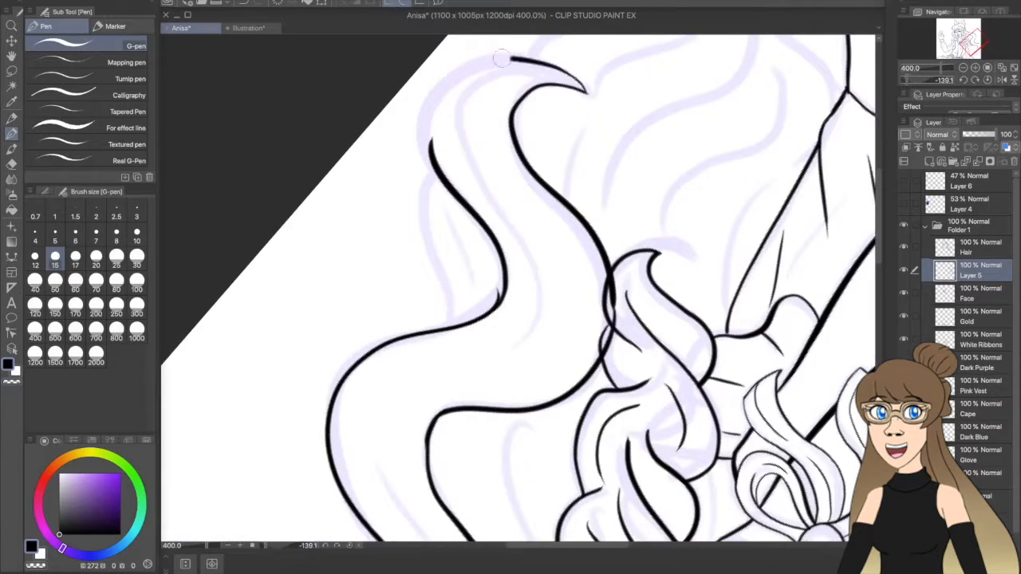
pyautogui.moveTo(587, 90); pyautogui.dragTo(448, 175)
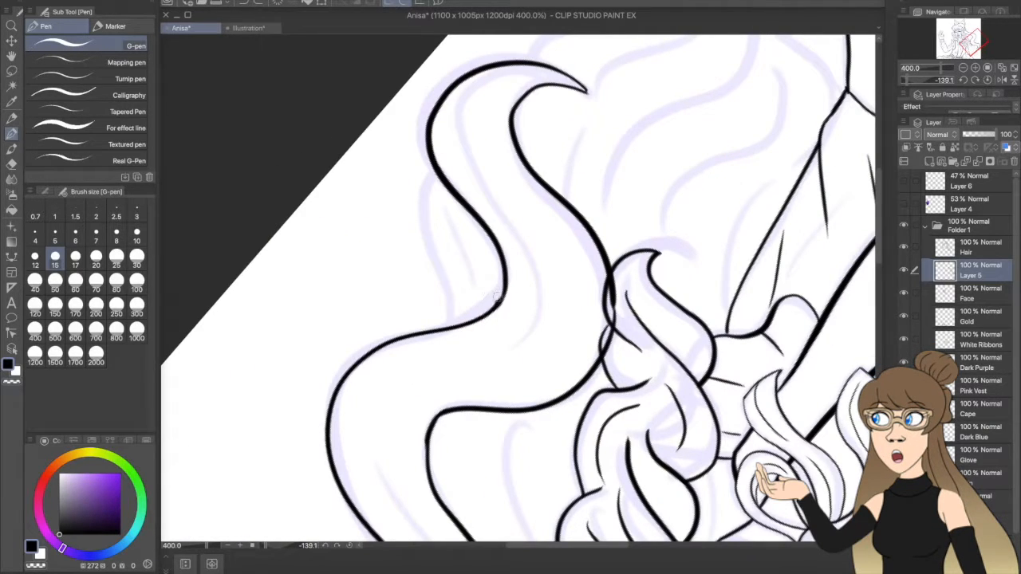
# Erase the contour overlapping the braid tip with the Hard eraser at size 15, and rename the loose-hair layer as Hair.
pyautogui.click(987, 80)
pyautogui.click(11, 165)
pyautogui.click(55, 260)
pyautogui.moveTo(451, 355); pyautogui.dragTo(423, 334)
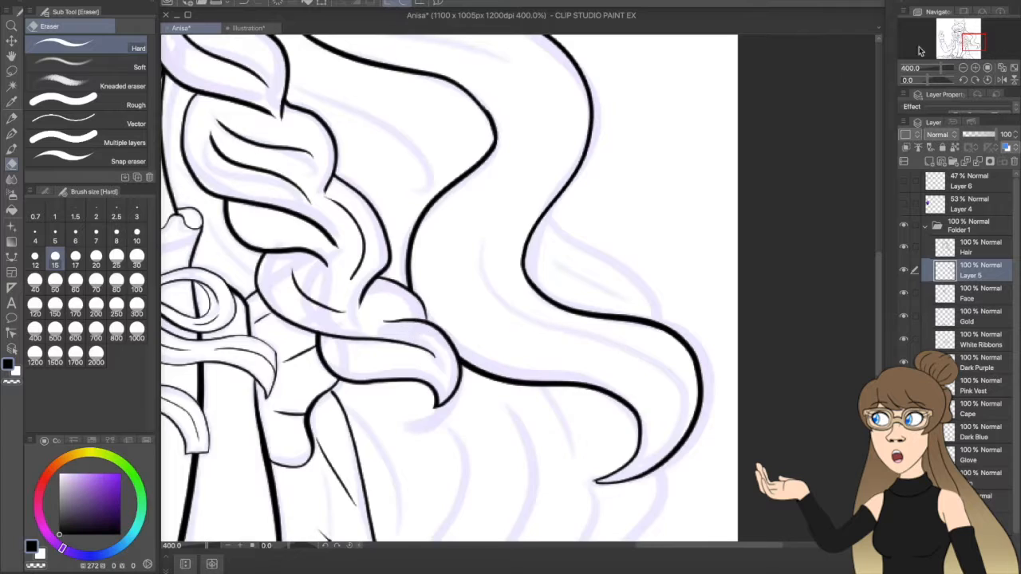
pyautogui.click(963, 68)
pyautogui.doubleClick(982, 272)
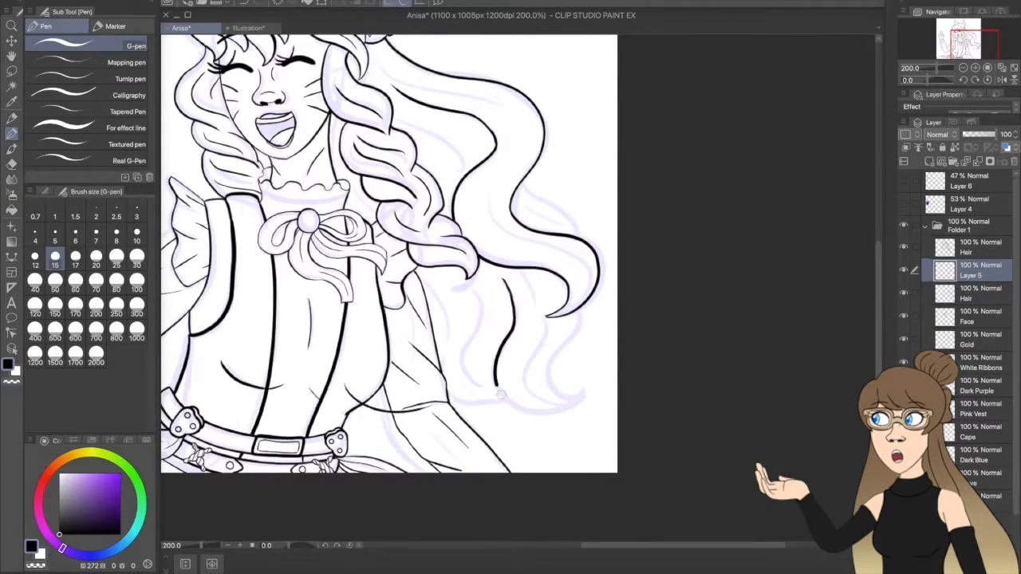
# Undo the last hair stroke and ink the lower loose lock down to its pointed, upturned tip on a new layer.
pyautogui.hotkey('ctrl', 'z')
pyautogui.click(1001, 80)
pyautogui.click(929, 161)
pyautogui.hotkey('ctrl', 'z')
pyautogui.moveTo(451, 391); pyautogui.dragTo(523, 406)
pyautogui.hotkey('ctrl', 'z')
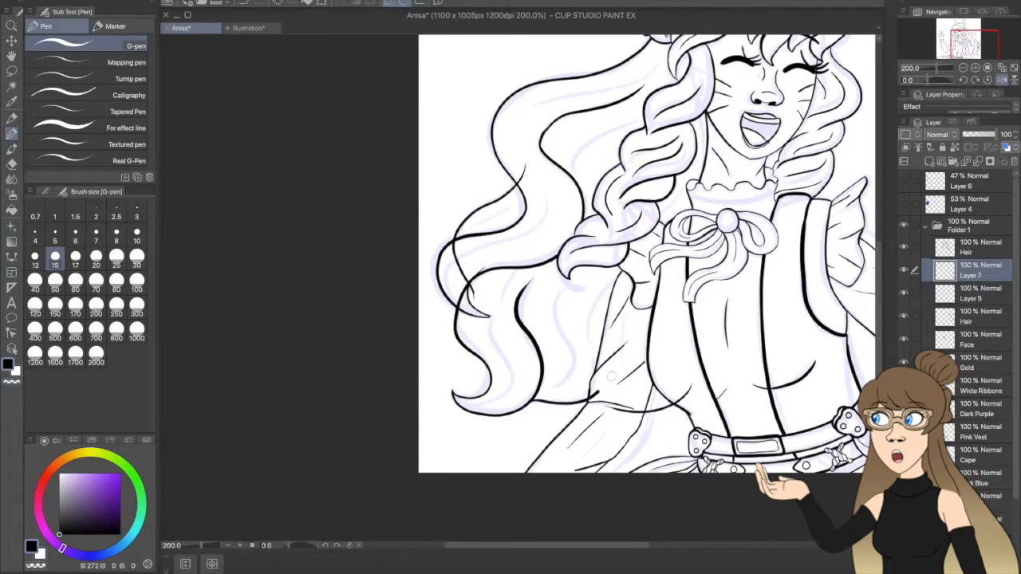
# Erase the new layer's hair line where it overlaps the upper wave, using the Hard eraser at size 25.
pyautogui.click(1002, 79)
pyautogui.press('e')
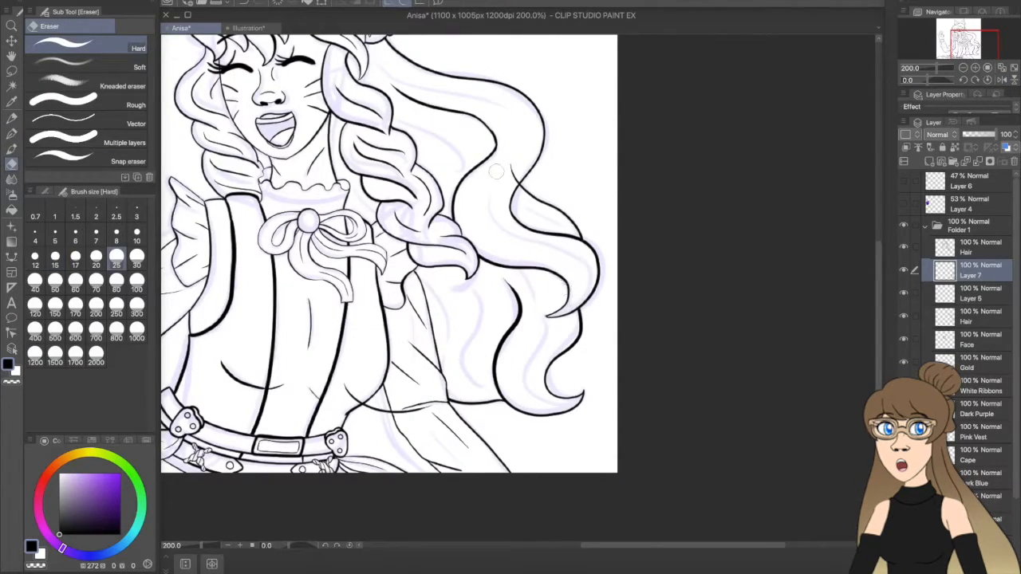
pyautogui.click(943, 301)
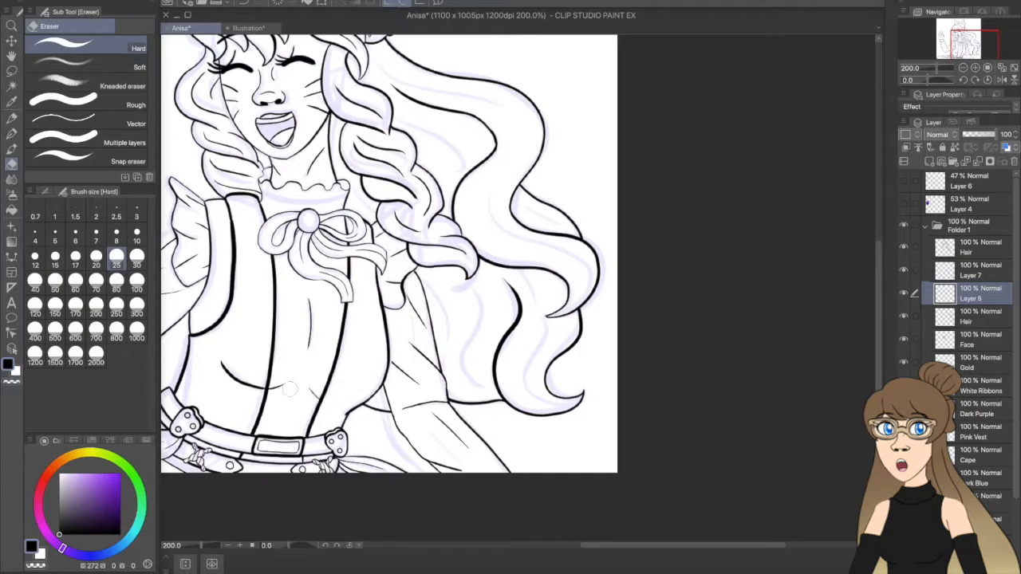
# Sketch the raised arm's outline with thick strokes and one long oval each in the forearm and upper arm, using Dense watercolor at size 15.
pyautogui.scroll(2, 289, 389)
pyautogui.press('p')
pyautogui.press('super+z')
pyautogui.moveTo(580, 349); pyautogui.dragTo(504, 242)
pyautogui.moveTo(398, 146); pyautogui.dragTo(517, 220)
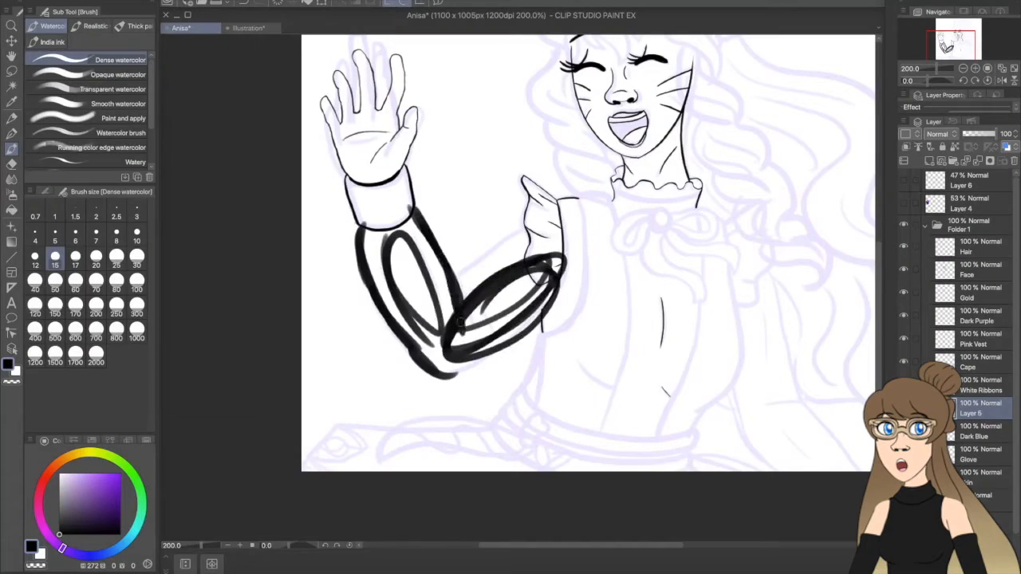
# Ink the raised arm's sleeve outline and flowing fabric folds over the faded arm guide with the G-pen at size 12.
pyautogui.moveTo(375, 183); pyautogui.dragTo(435, 307)
pyautogui.moveTo(479, 240); pyautogui.dragTo(526, 367)
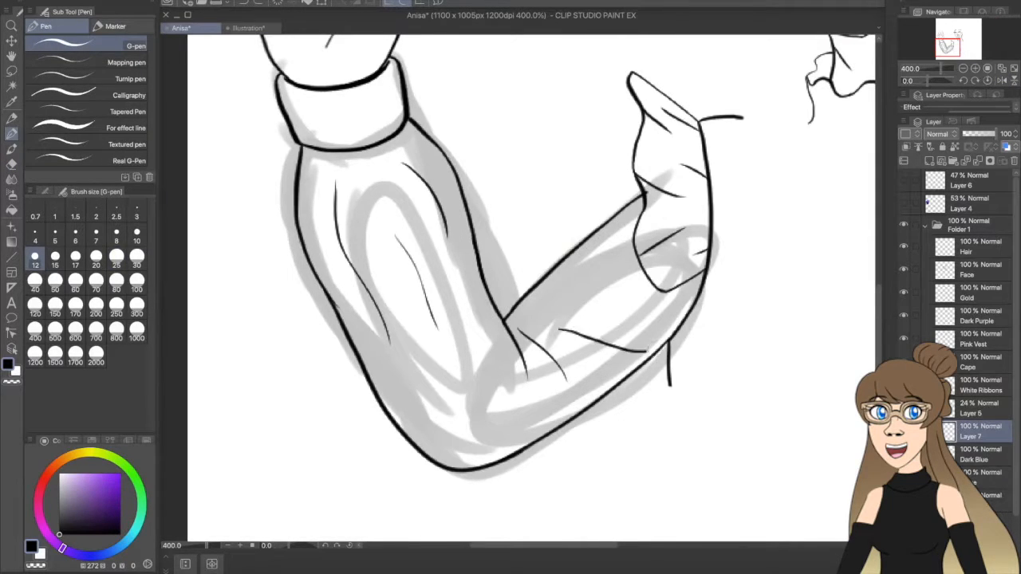
pyautogui.click(11, 57)
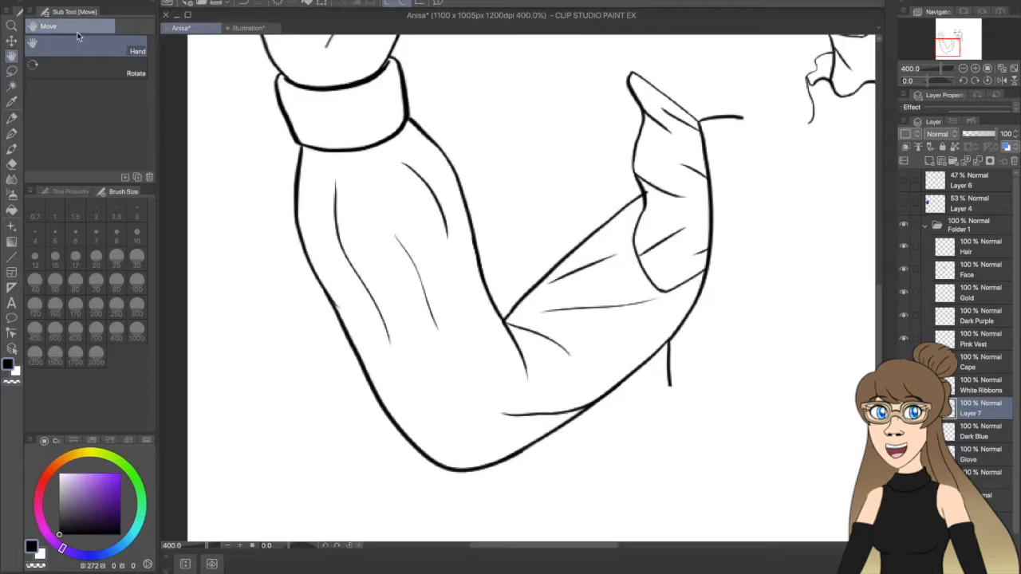
pyautogui.press('p')
pyautogui.press('h')
pyautogui.hotkey('ctrl', '-')
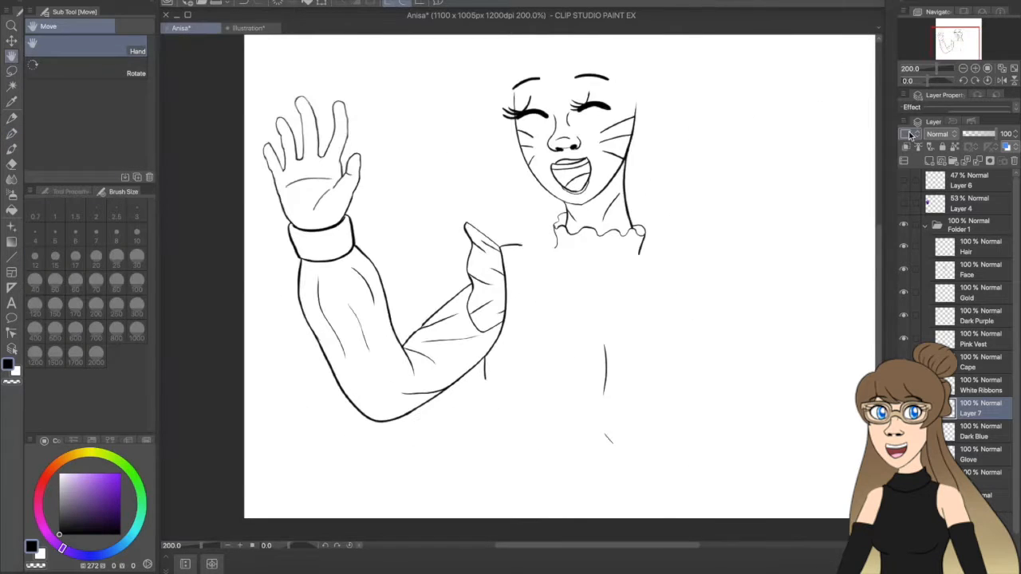
# On the Dark Blue layer, ink the far shoulder ruffle and start the upper outline of the shape in the canvas's lower-left corner, G-pen size 12.
pyautogui.click(978, 161)
pyautogui.hotkey('ctrl', '+')
pyautogui.press('p')
pyautogui.moveTo(494, 195); pyautogui.dragTo(558, 351)
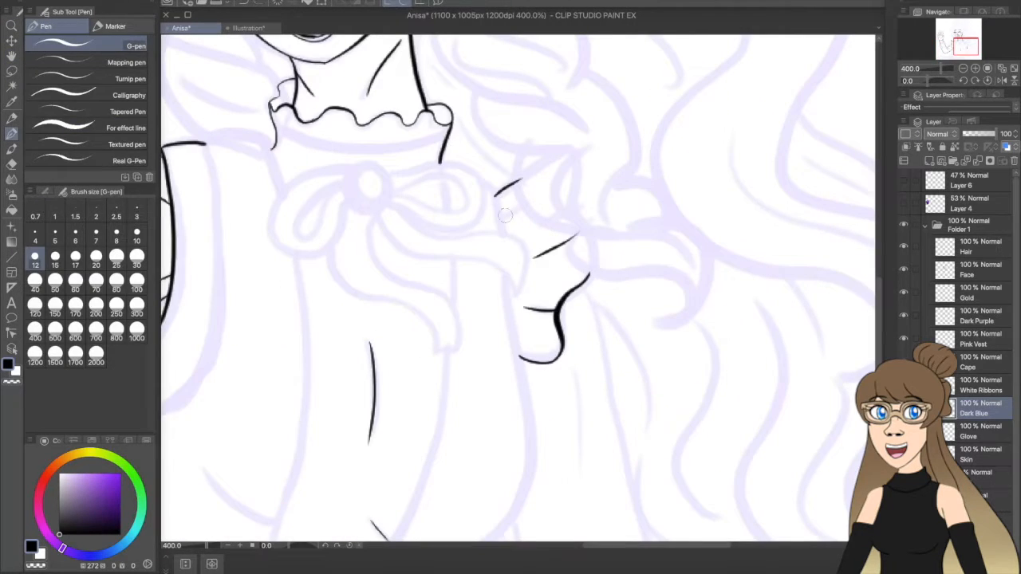
pyautogui.moveTo(359, 245); pyautogui.dragTo(453, 249)
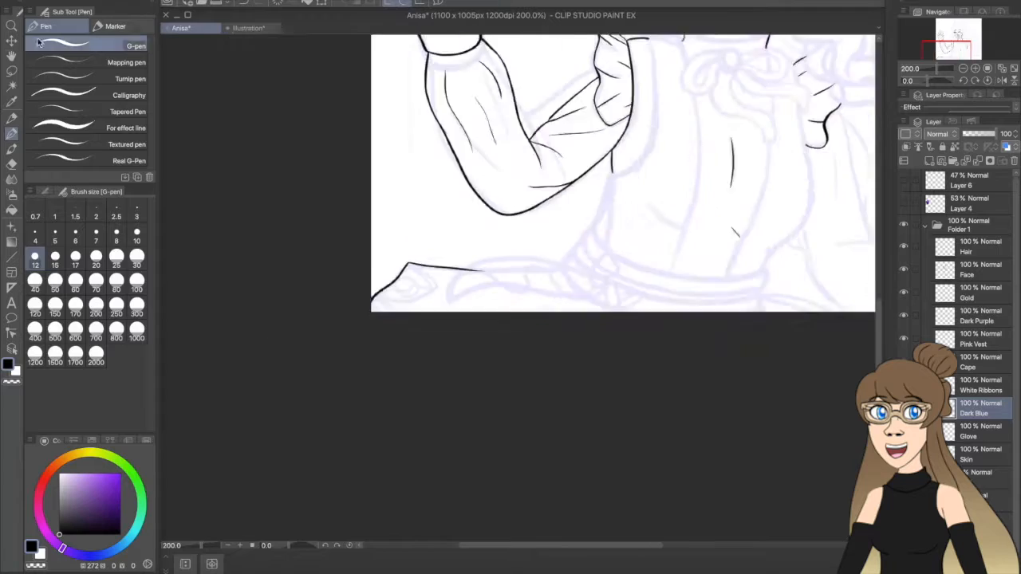